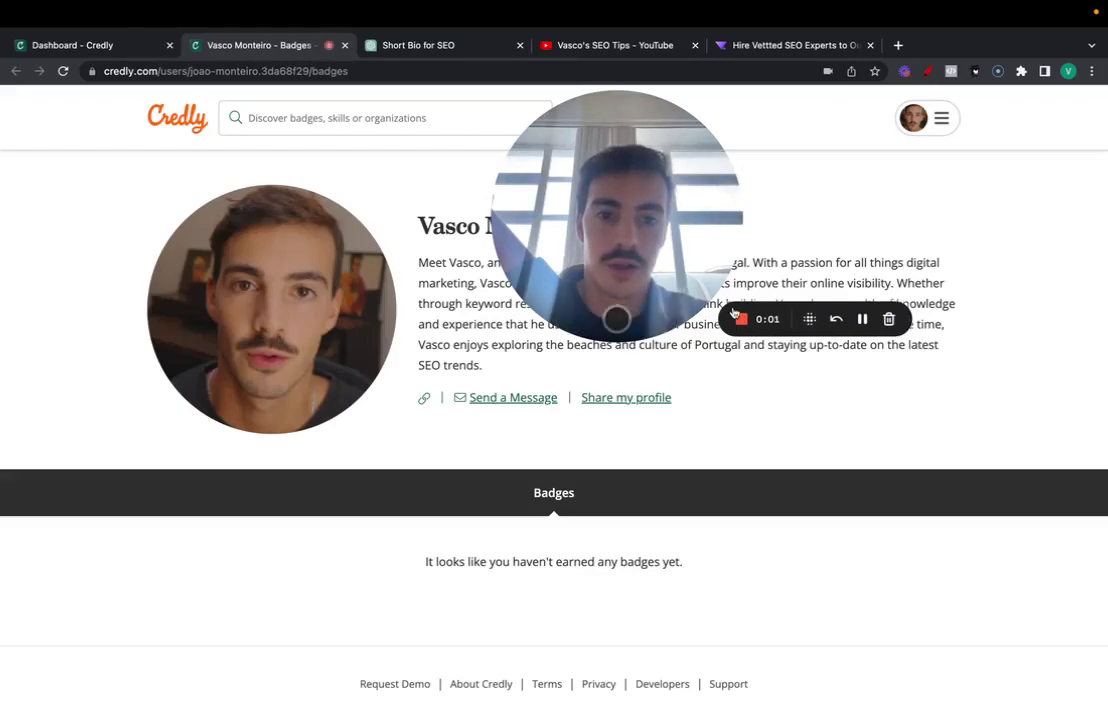
left_click(590, 317)
left_click_drag(577, 290, 145, 661)
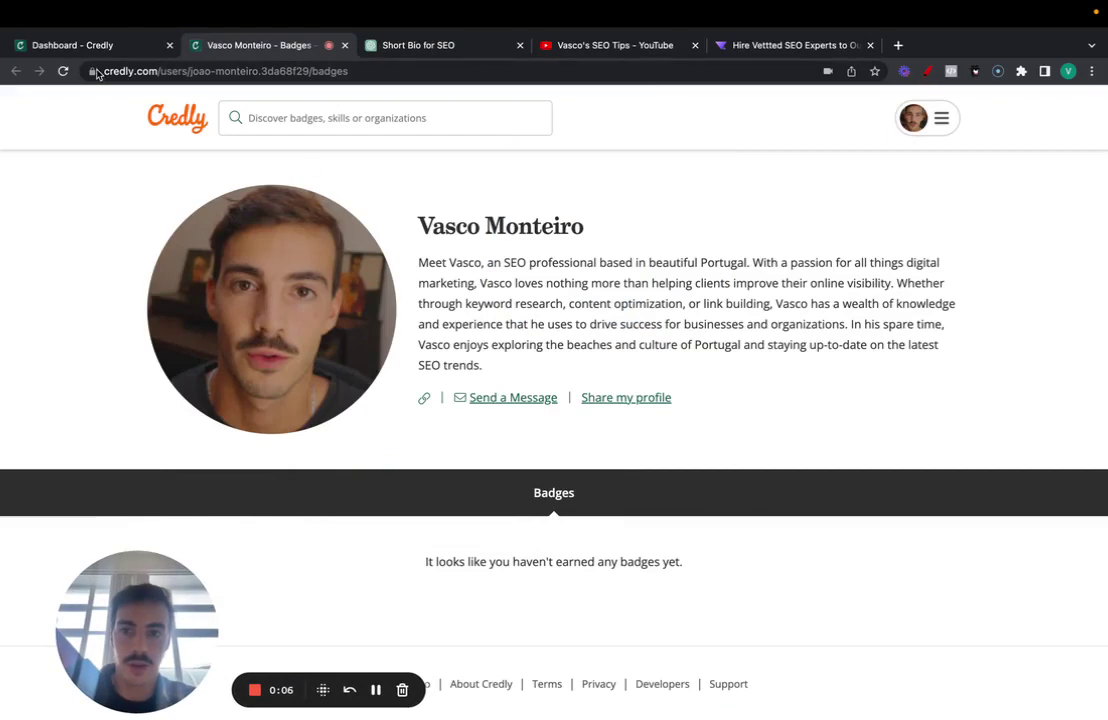
Inspect the HTML of the website link icon below the bio on the public profile
right_click(424, 398)
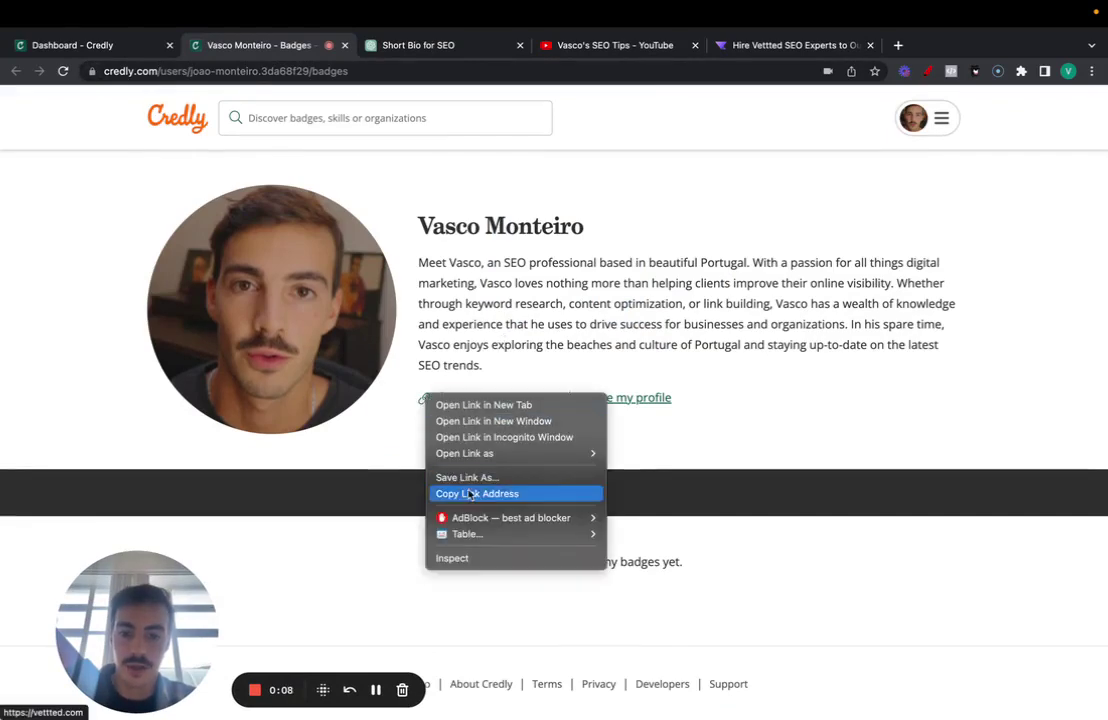
left_click(467, 558)
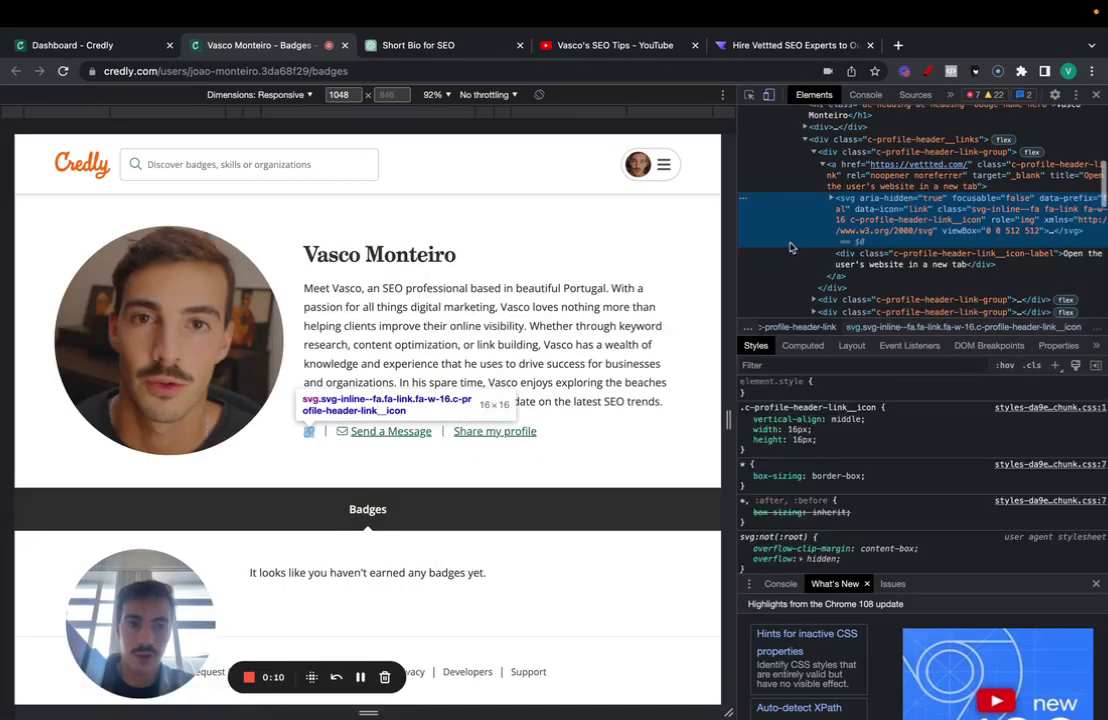
scroll(832, 185, "up", 2)
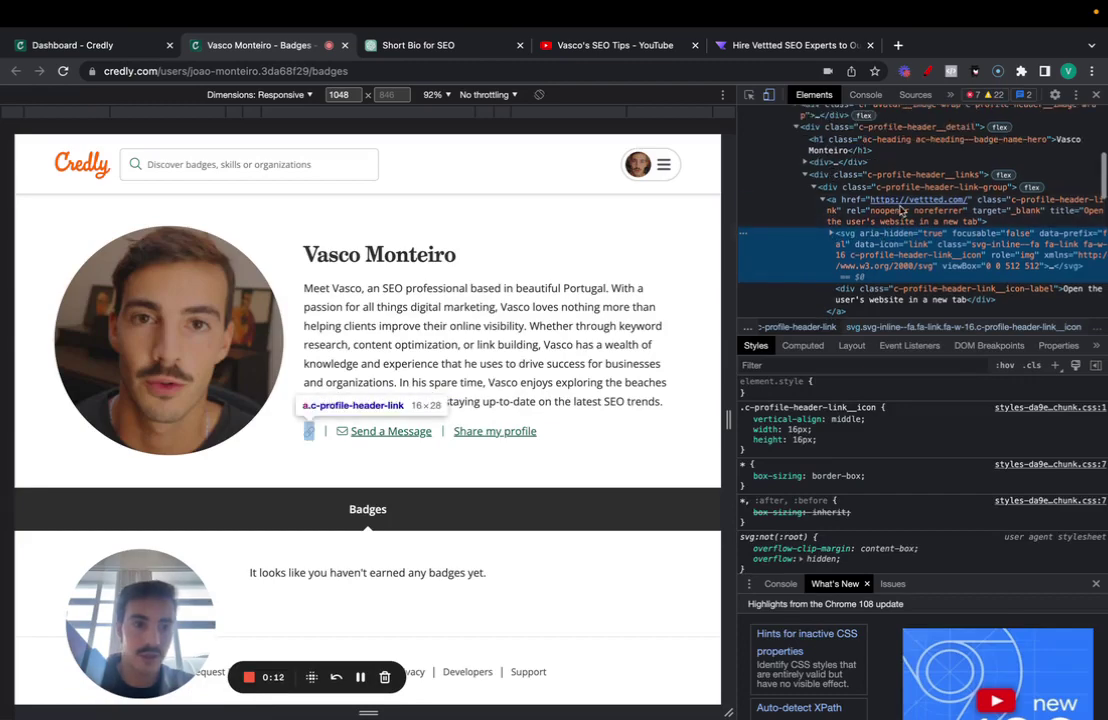
left_click(1096, 94)
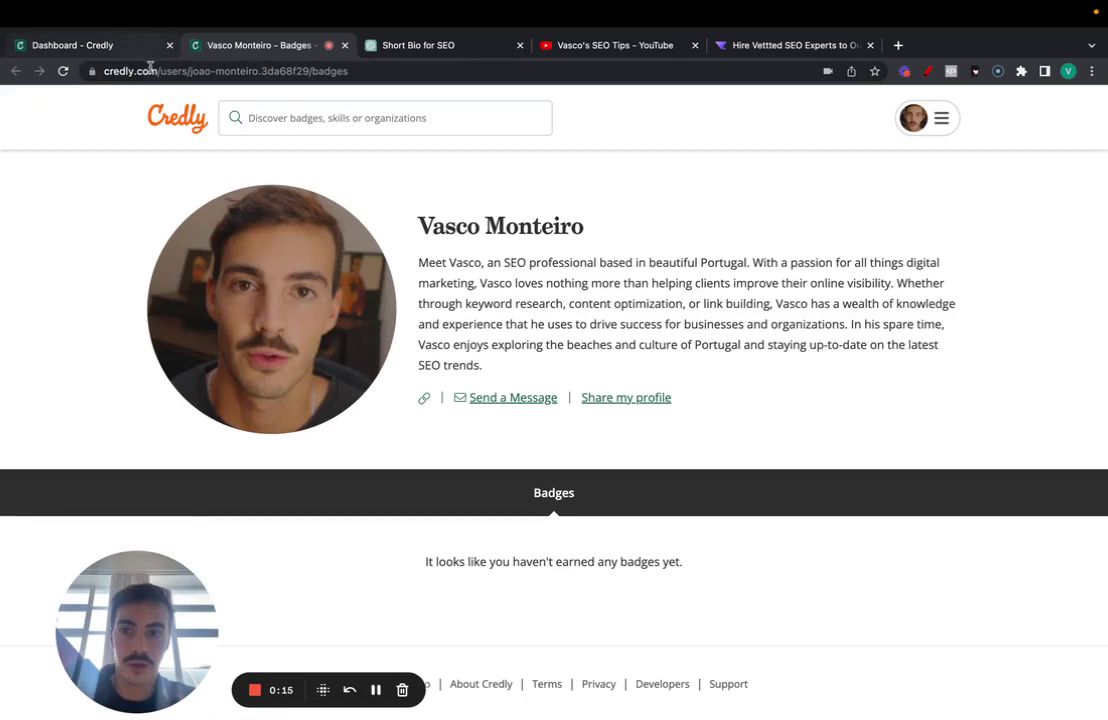
left_click(89, 43)
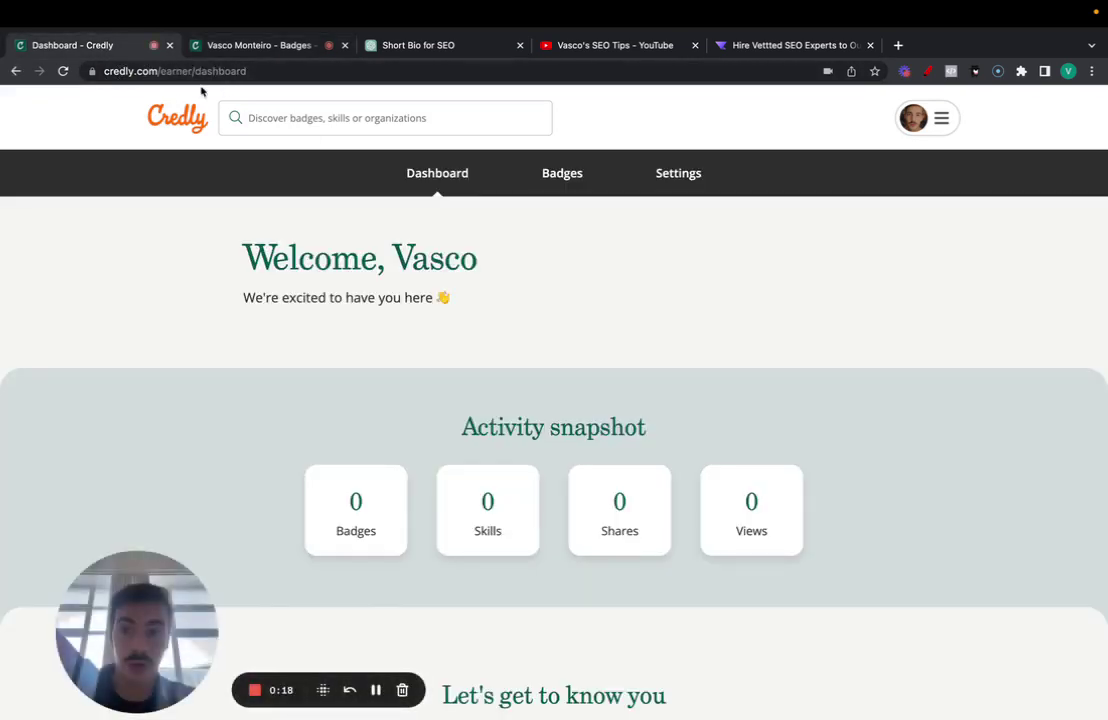
left_click_drag(160, 73, 397, 74)
key("BackSpace")
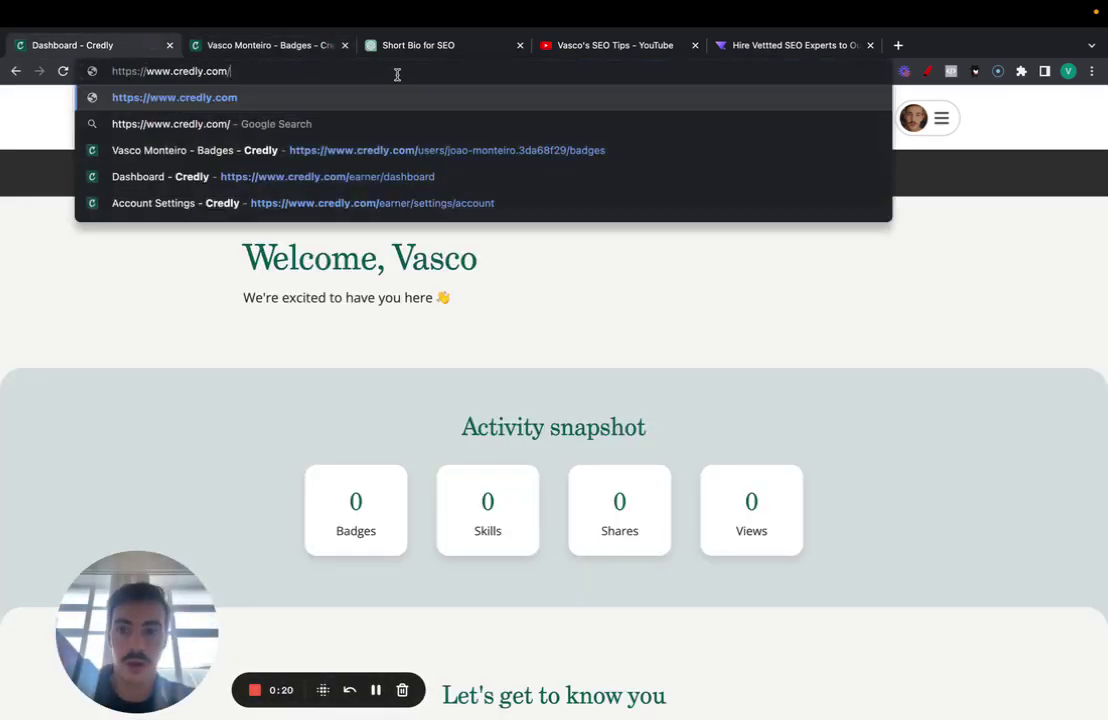
key("Return")
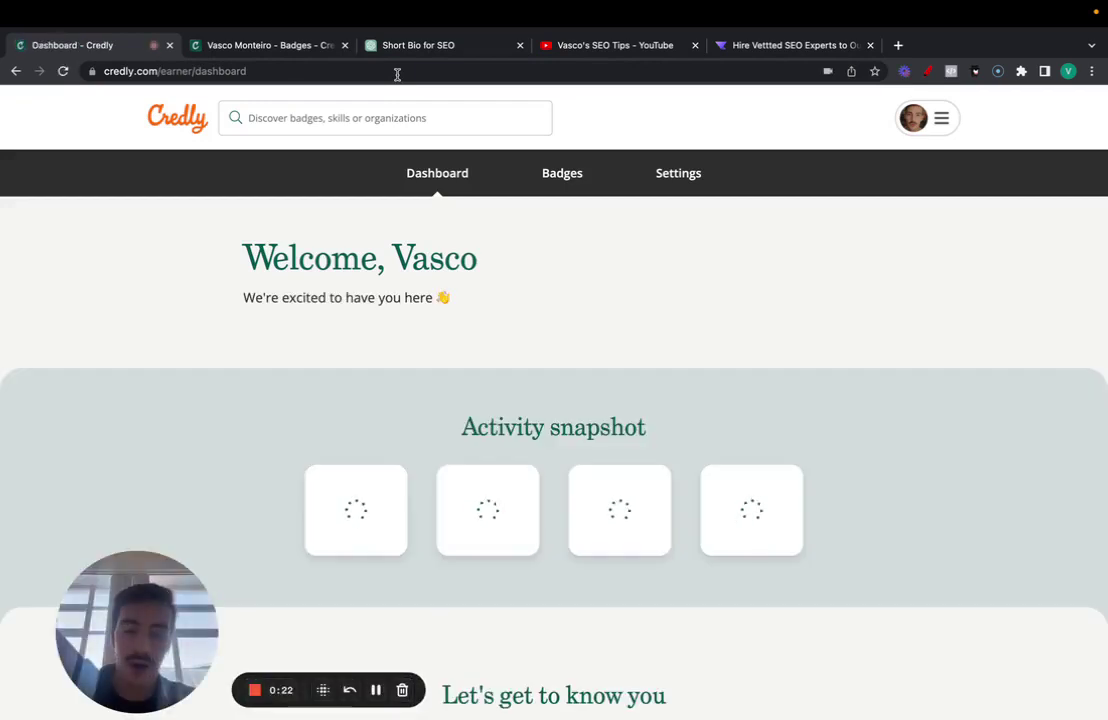
left_click(940, 120)
left_click(716, 201)
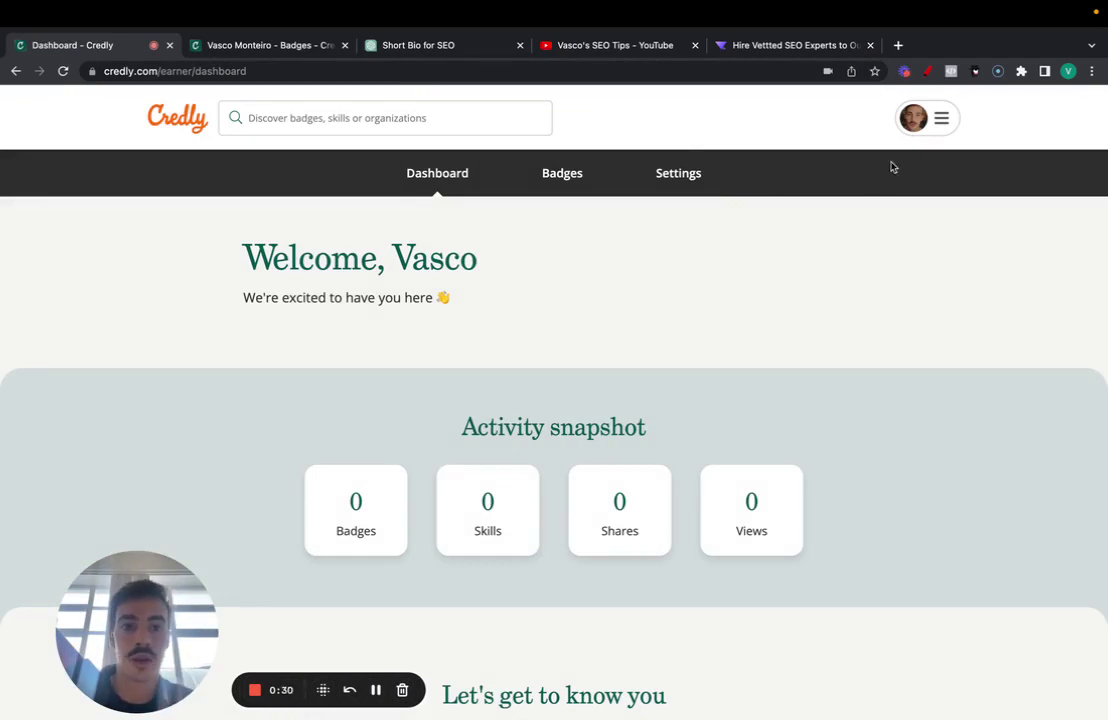
left_click(927, 128)
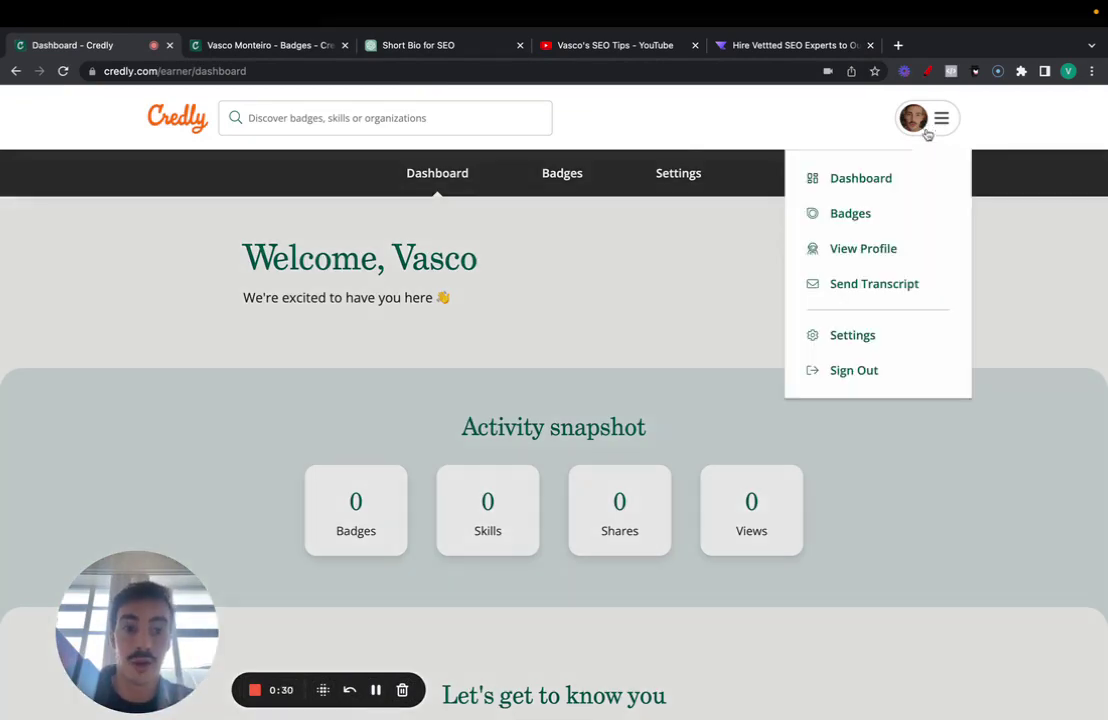
left_click(873, 193)
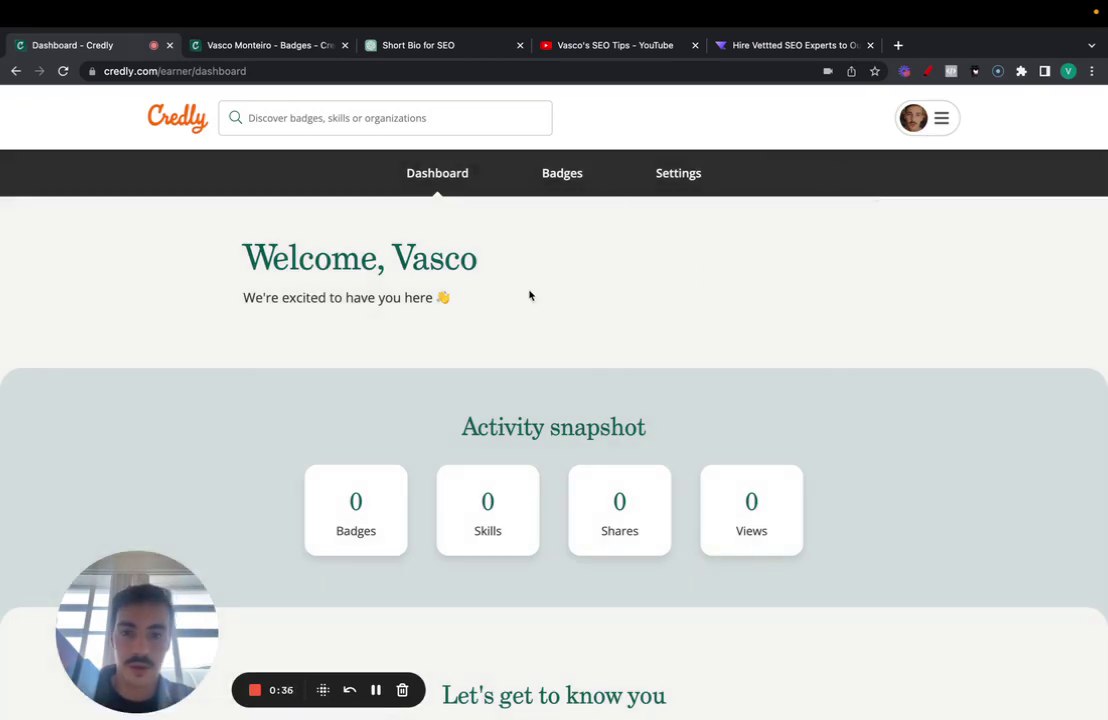
scroll(530, 294, "down", 4)
scroll(529, 292, "up", 4)
scroll(560, 300, "down", 5)
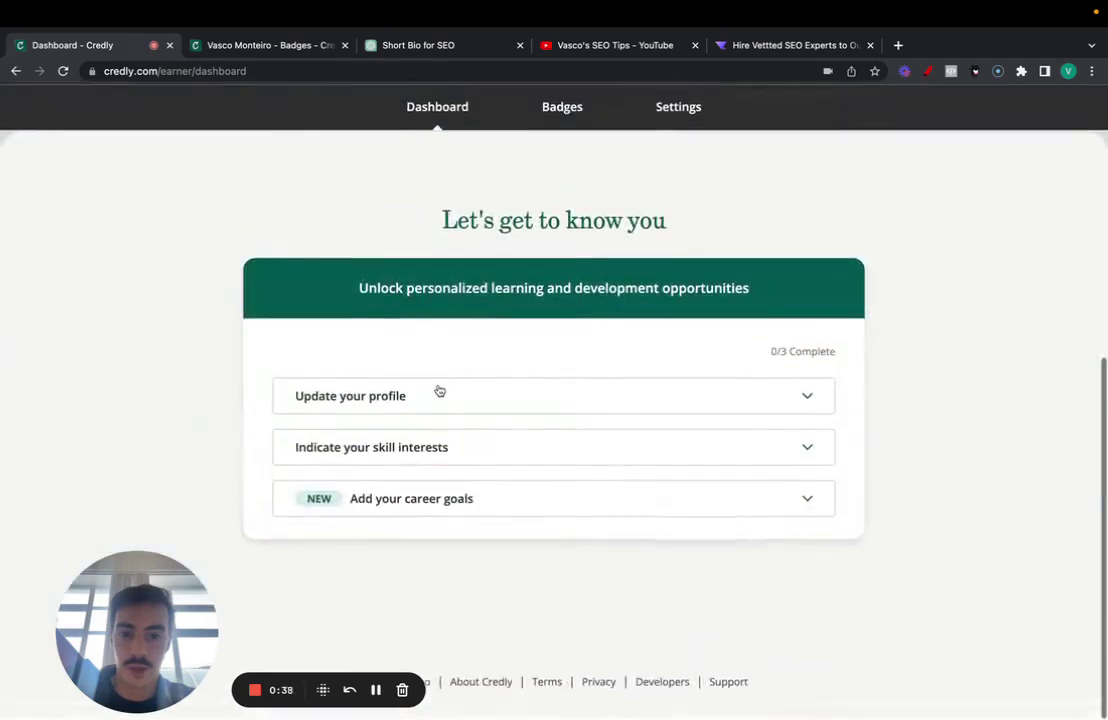
left_click(425, 401)
scroll(574, 376, "down", 3)
scroll(575, 376, "up", 10)
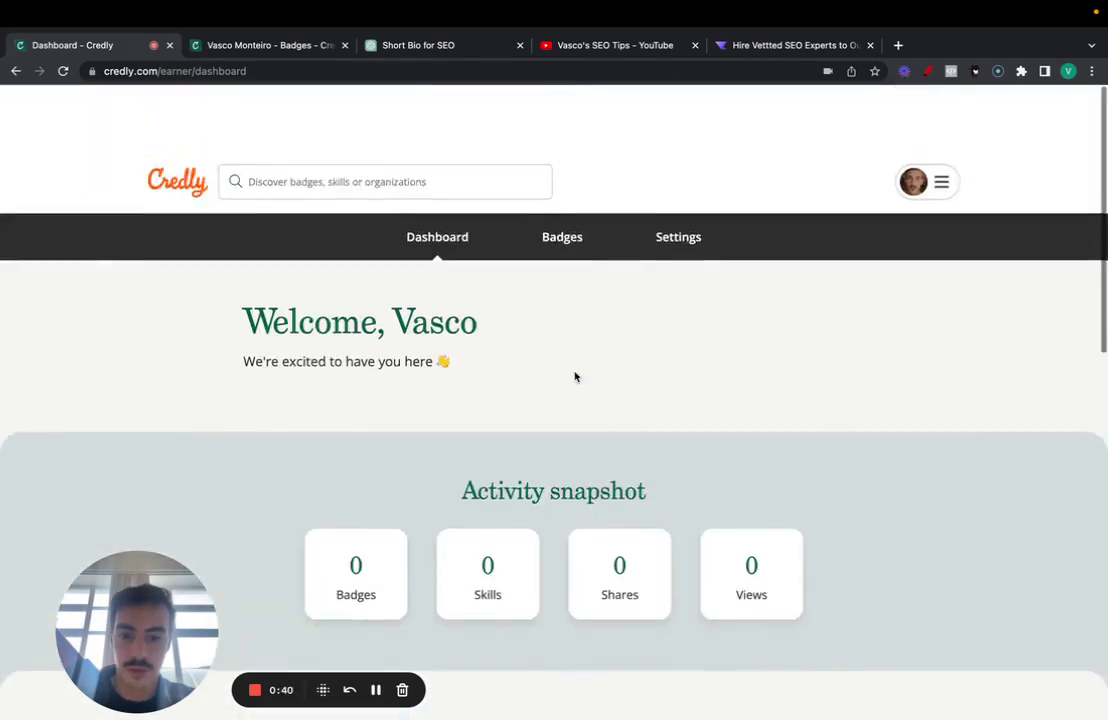
scroll(575, 376, "down", 1)
Open the Profile section of the account settings and review the public details and photo
left_click(928, 118)
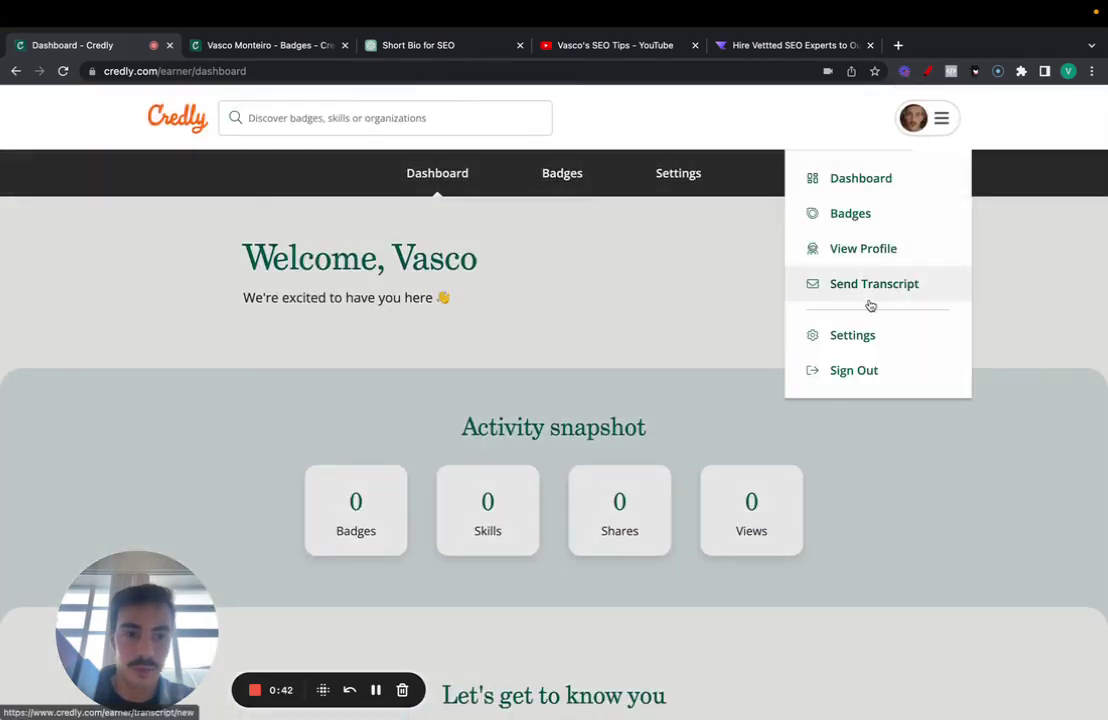
left_click(864, 334)
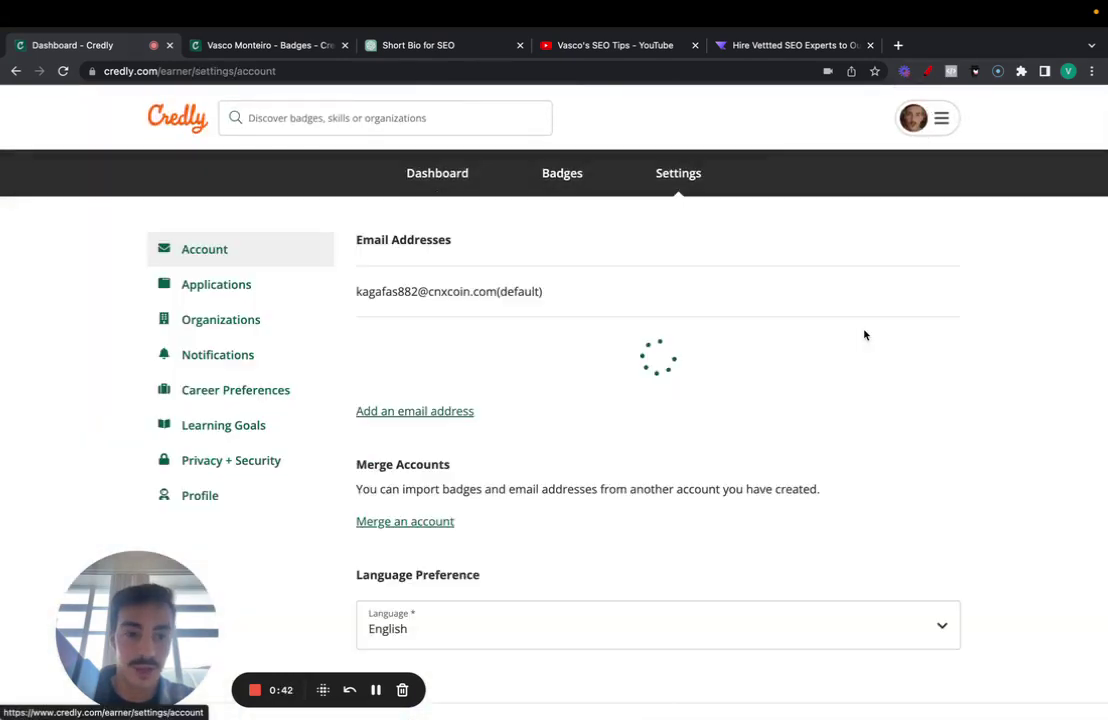
left_click(220, 494)
scroll(440, 410, "down", 3)
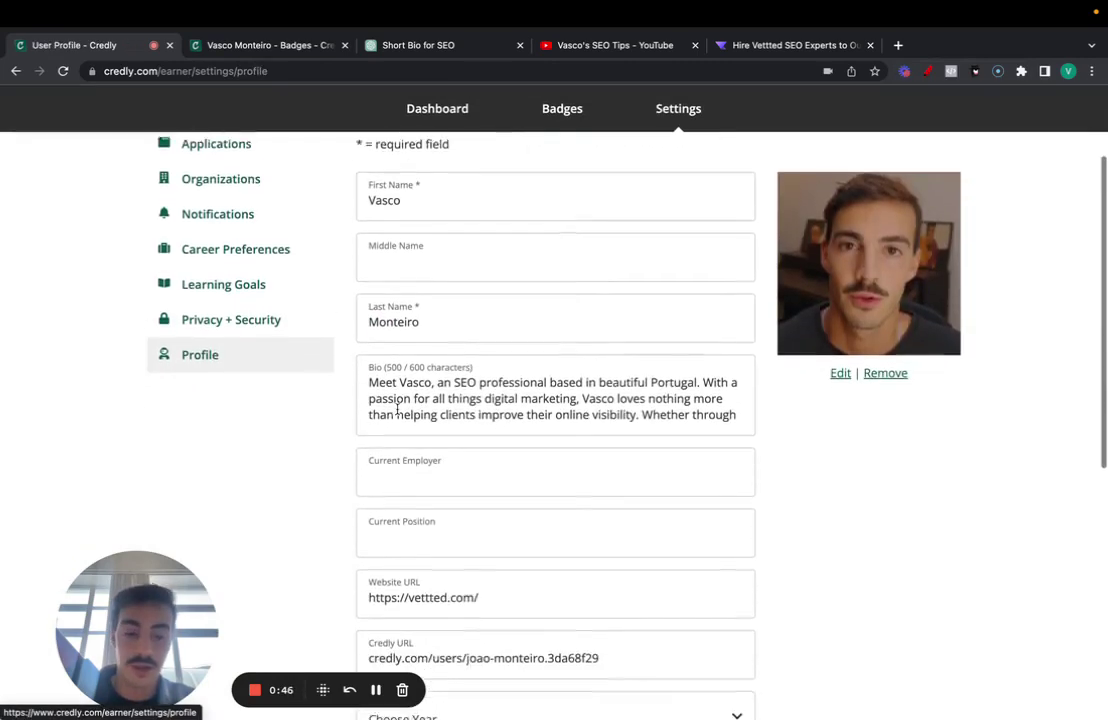
scroll(397, 413, "up", 2)
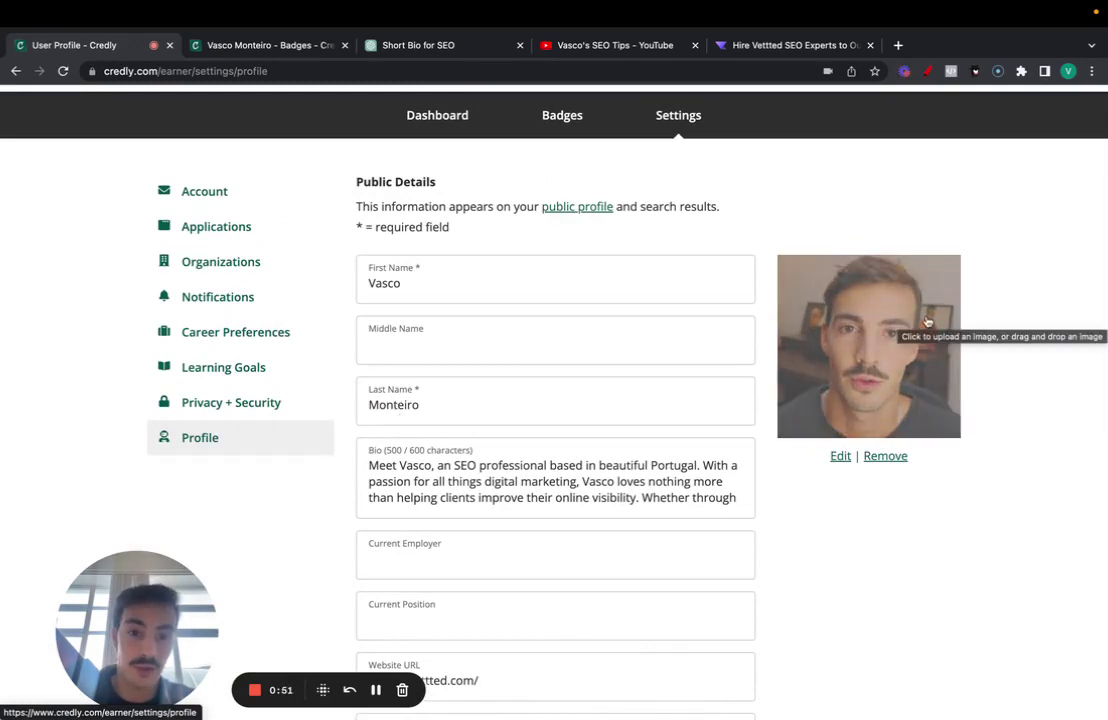
scroll(464, 396, "down", 3)
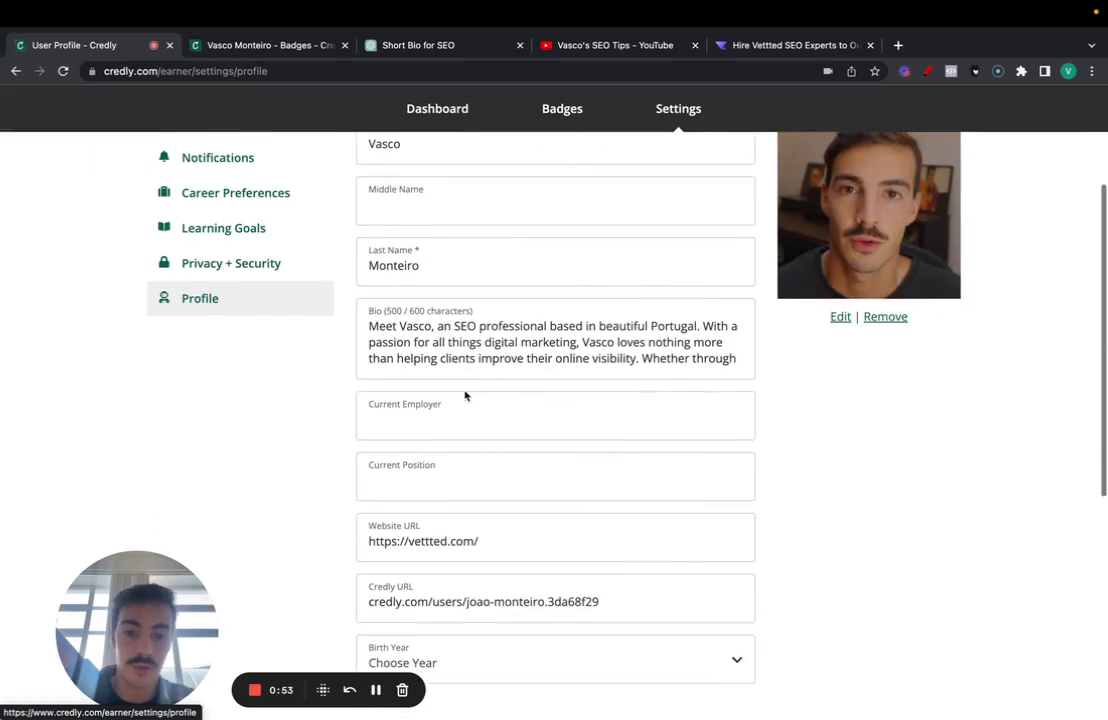
Replace the profile bio with the last SEO professional bio from the ChatGPT conversation
double_click(567, 328)
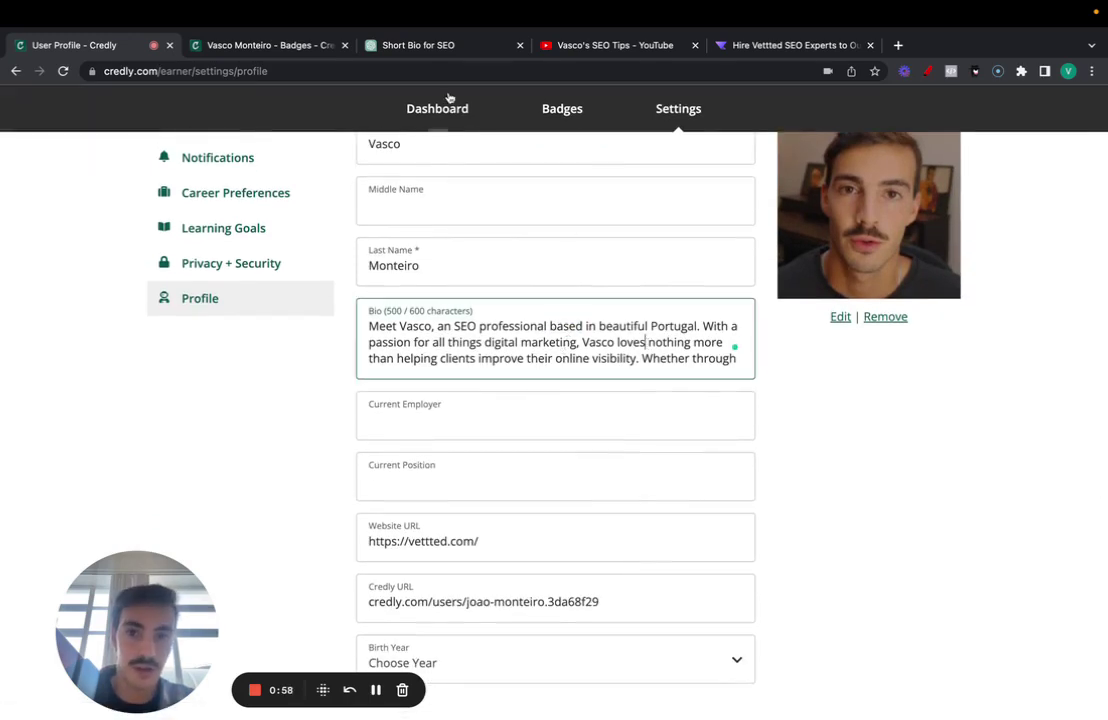
left_click_drag(415, 47, 283, 58)
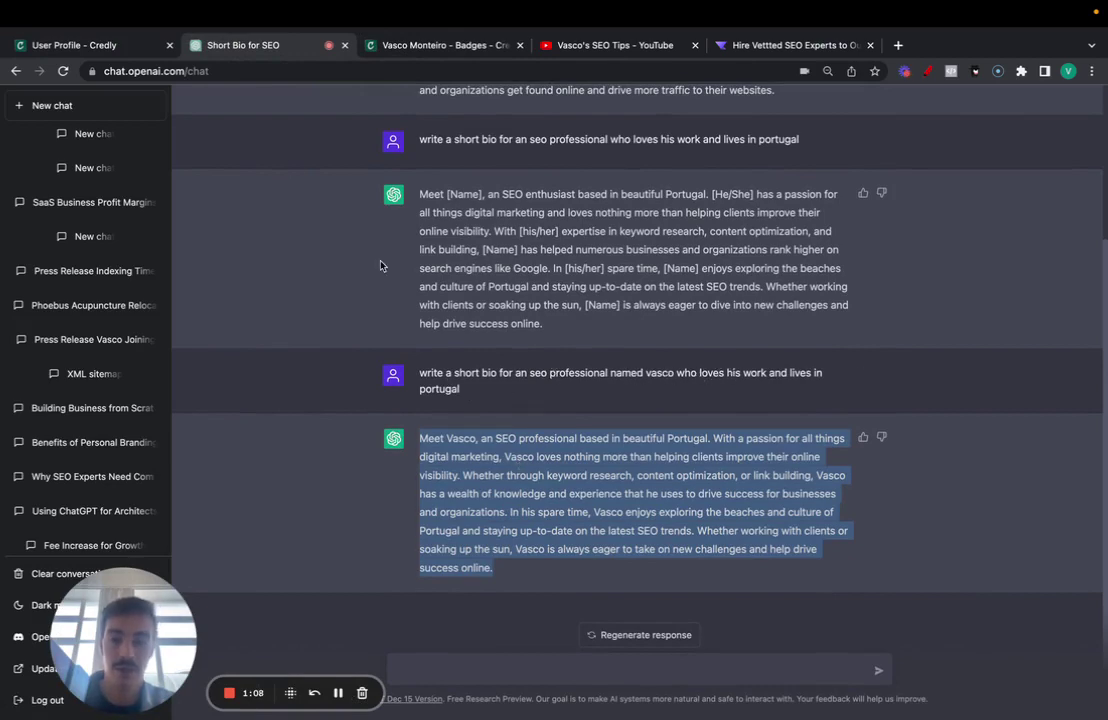
left_click(70, 45)
scroll(580, 358, "down", 3)
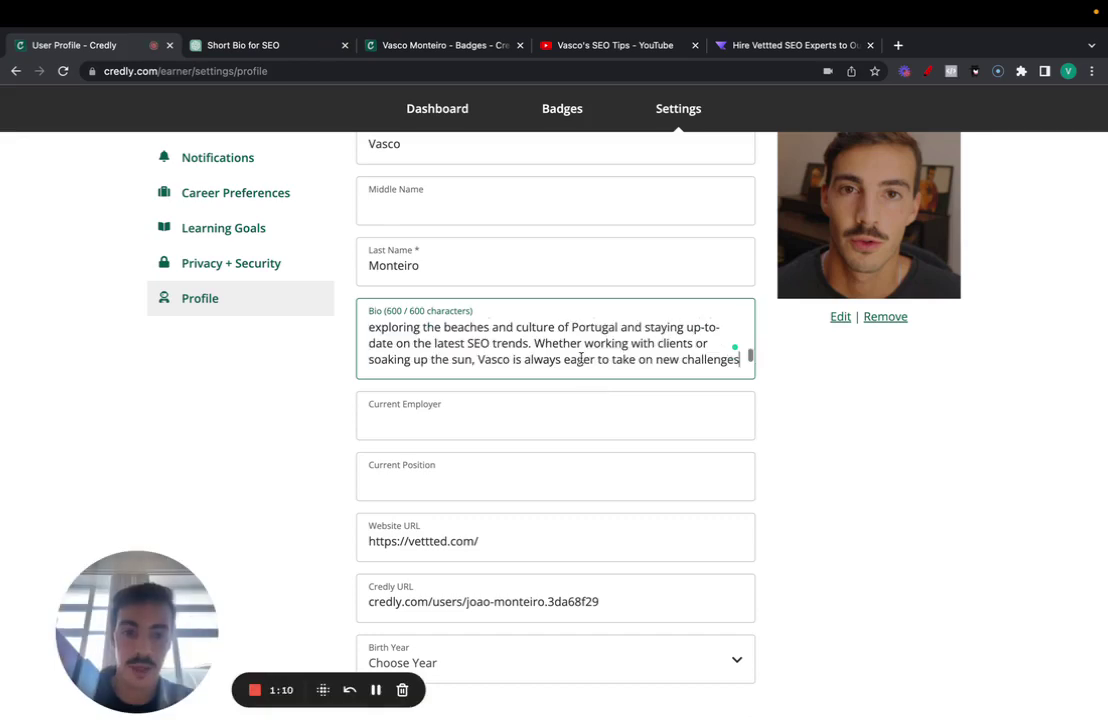
Shorten the bio by deleting everything from "Whether working with clients" onwards, so it ends at "SEO trends."
scroll(576, 376, "down", 1)
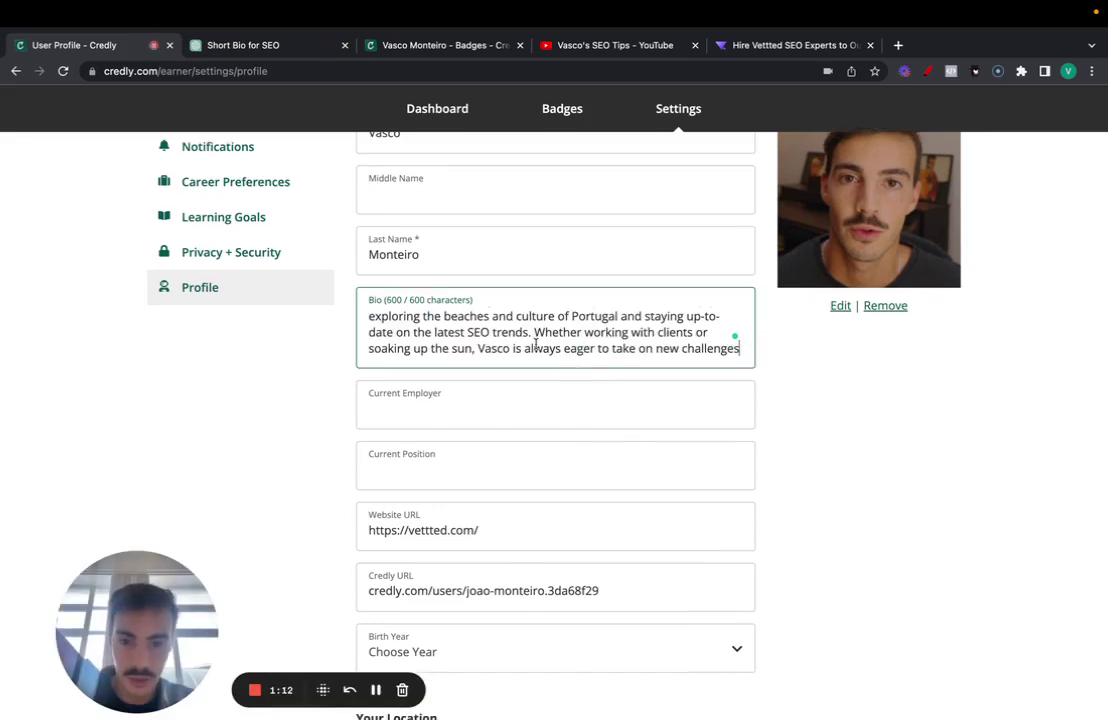
scroll(536, 344, "down", 1)
scroll(545, 338, "up", 2)
scroll(561, 333, "down", 2)
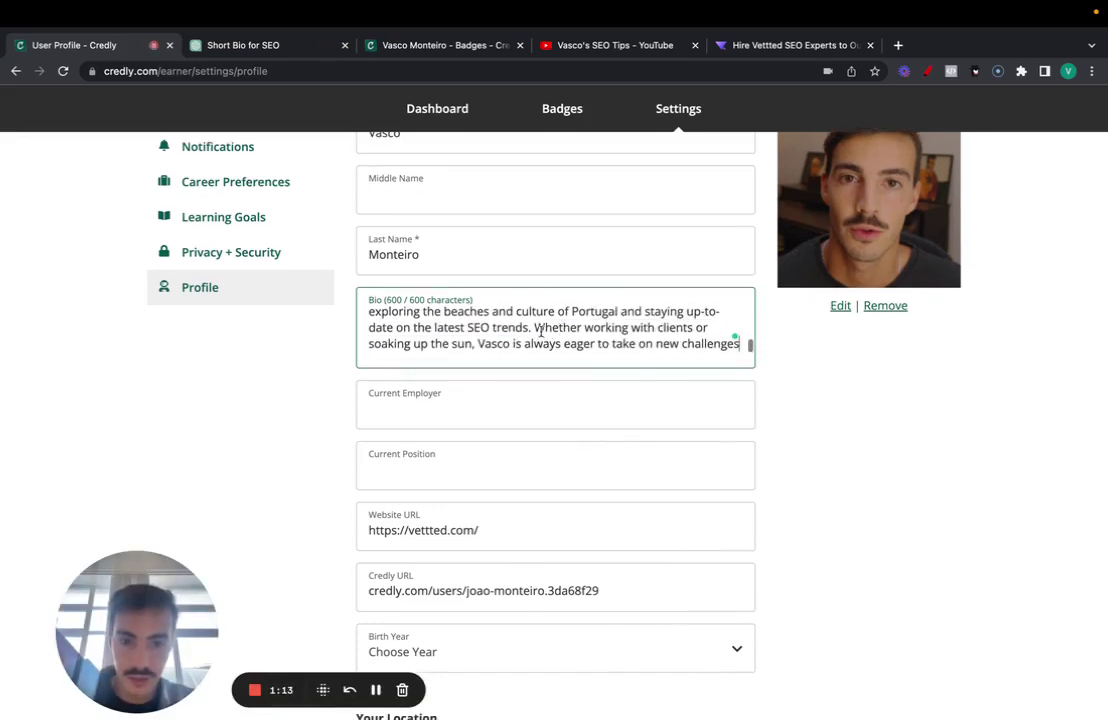
left_click(537, 327, "shift")
key("BackSpace")
left_click(540, 420)
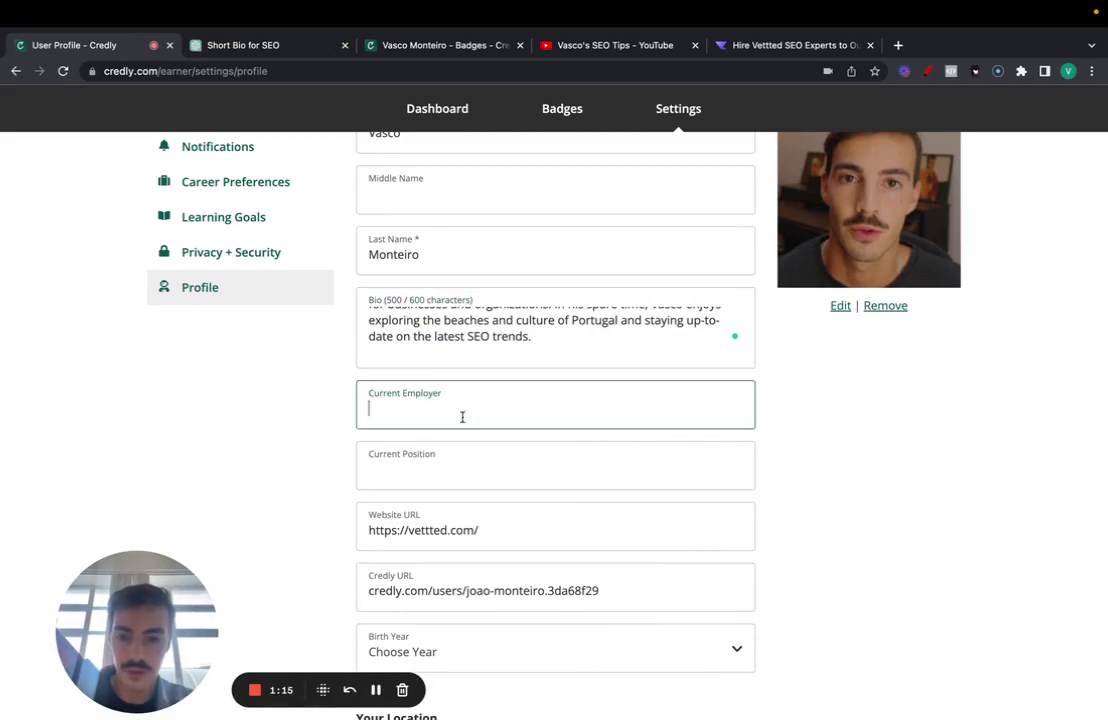
Compare the Website URL and Credly URL fields with the link and page address on the public profile
scroll(485, 415, "down", 4)
left_click_drag(558, 331, 336, 357)
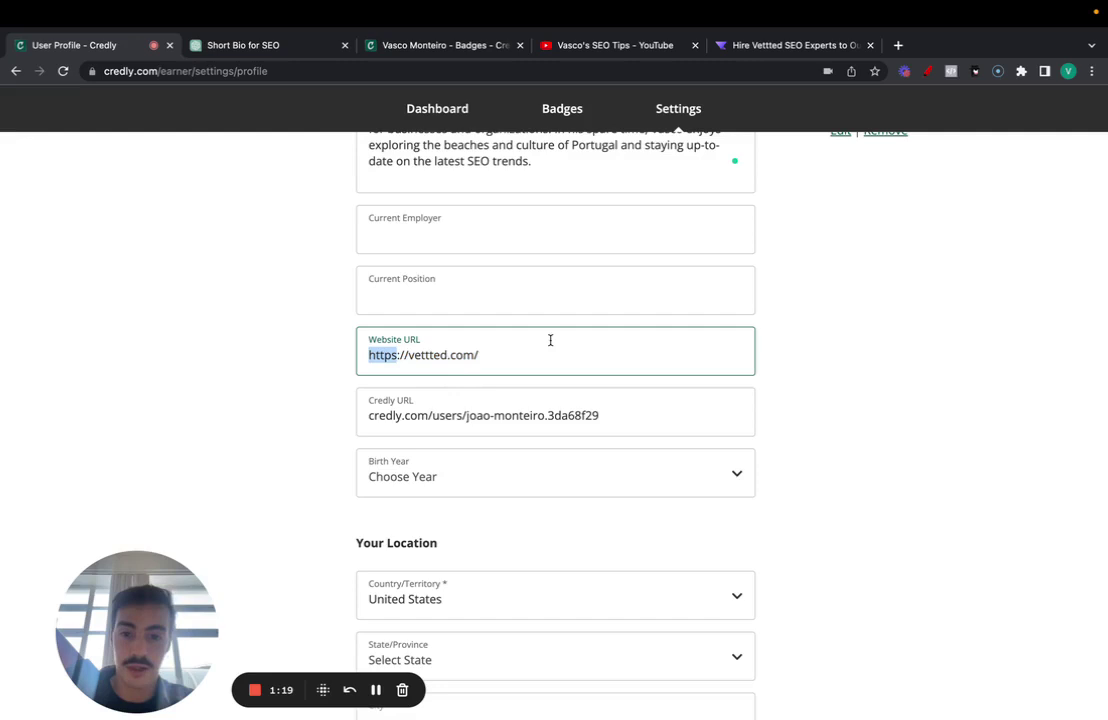
double_click(551, 416)
scroll(549, 418, "down", 2)
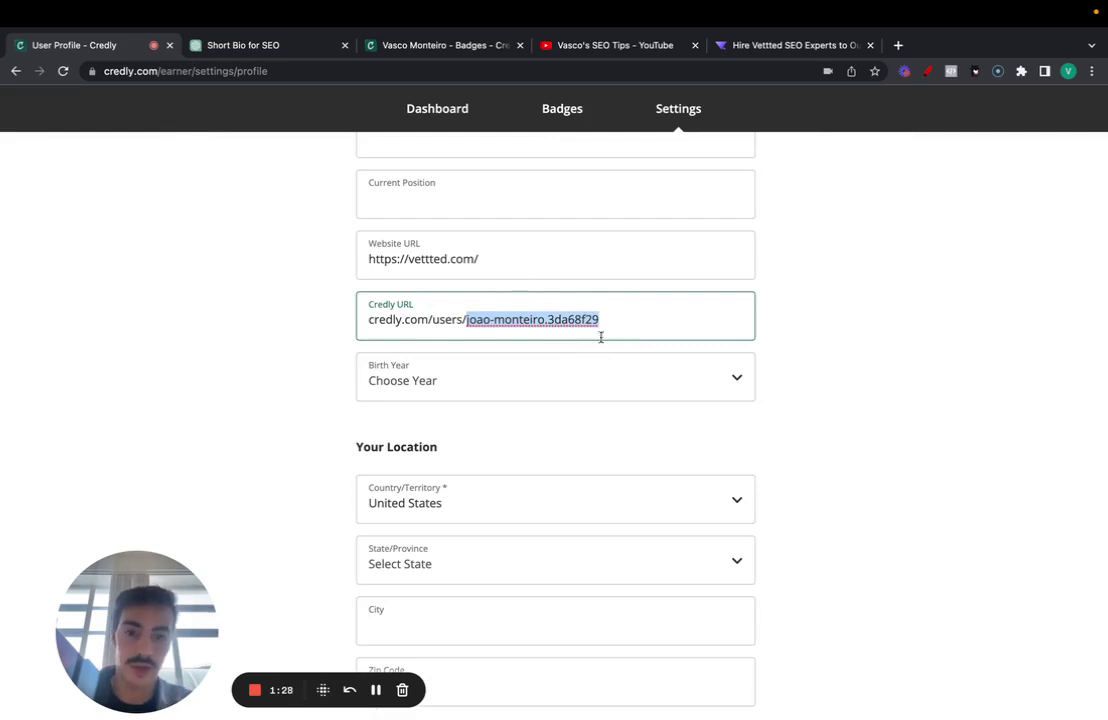
scroll(601, 337, "up", 3)
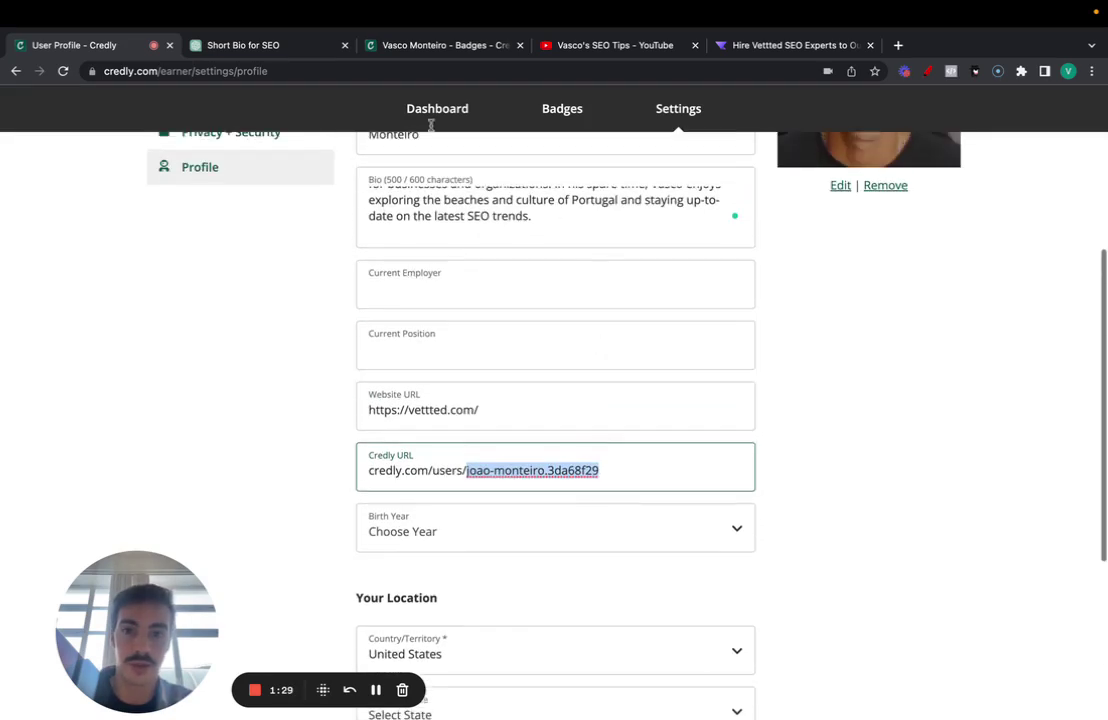
left_click(415, 45)
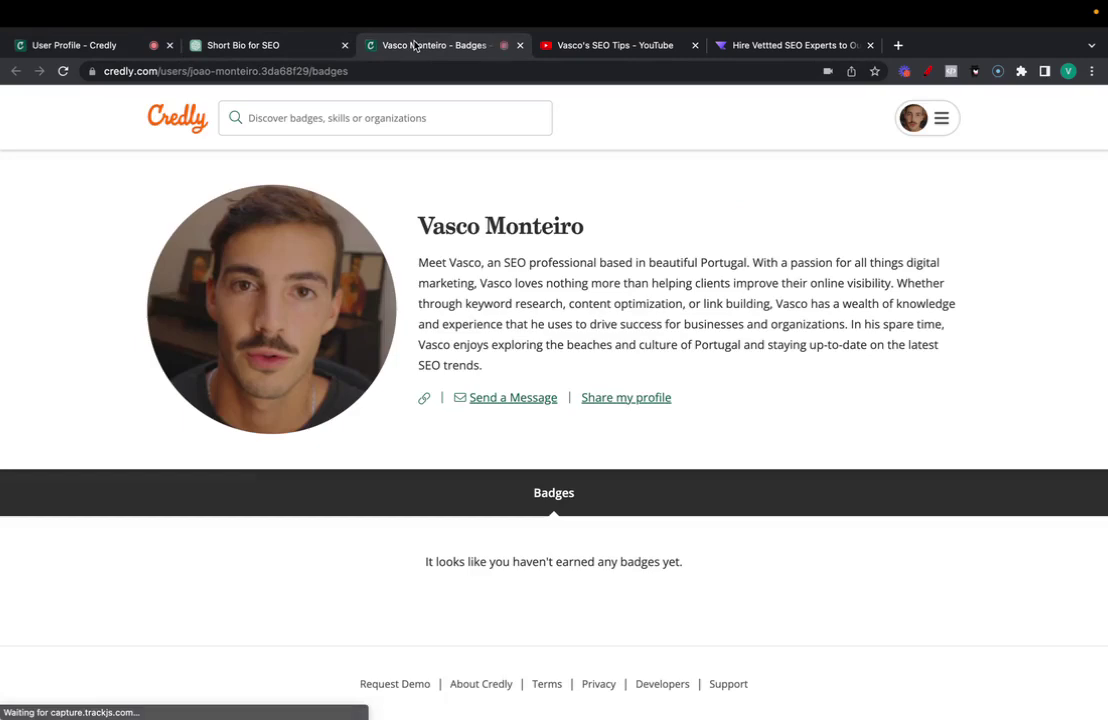
right_click(424, 402)
left_click(412, 296)
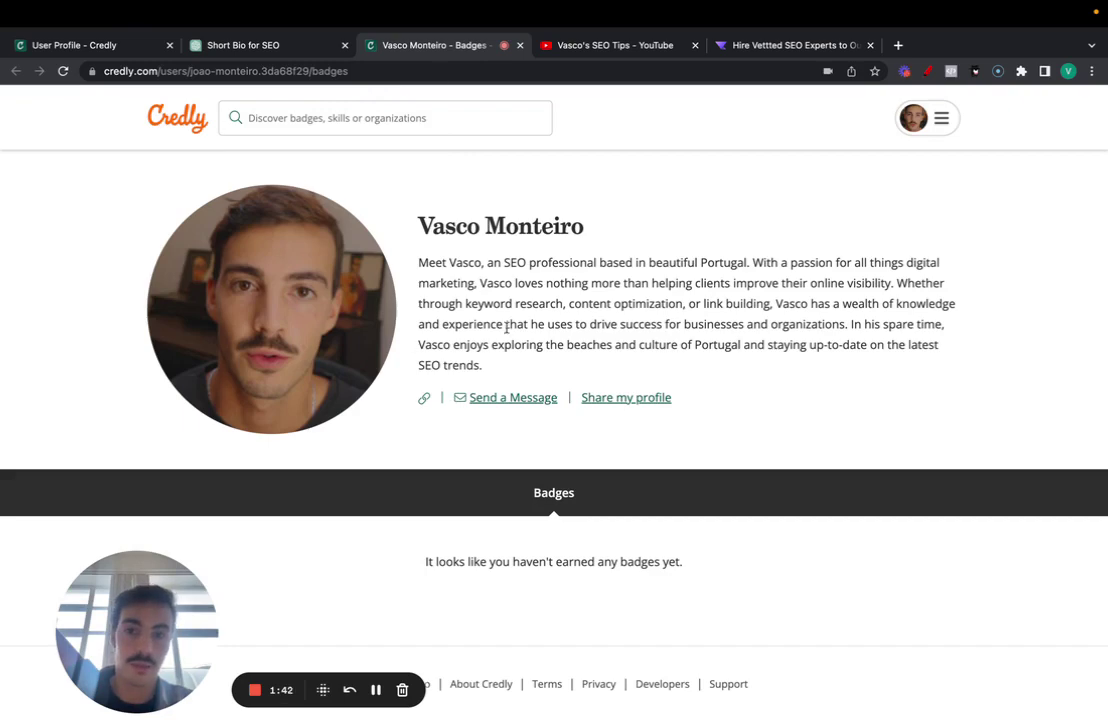
left_click_drag(363, 70, 198, 72)
left_click(125, 57)
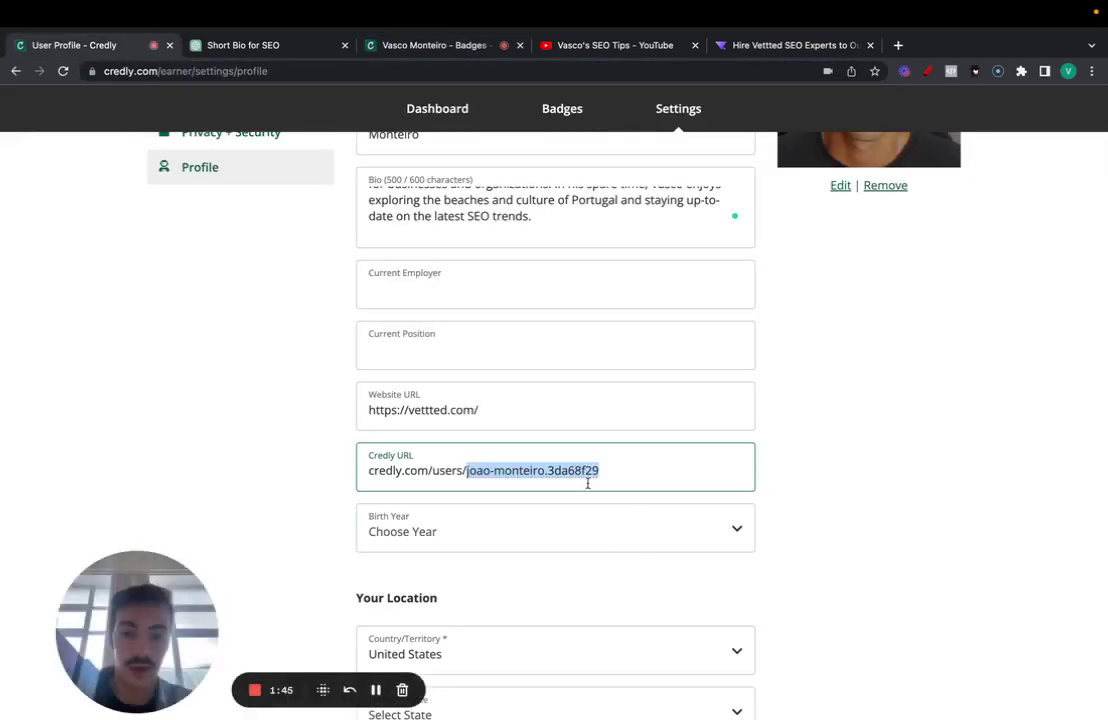
Choose a birth year in the profile's public details
scroll(586, 482, "down", 3)
left_click(417, 335)
left_click(433, 450)
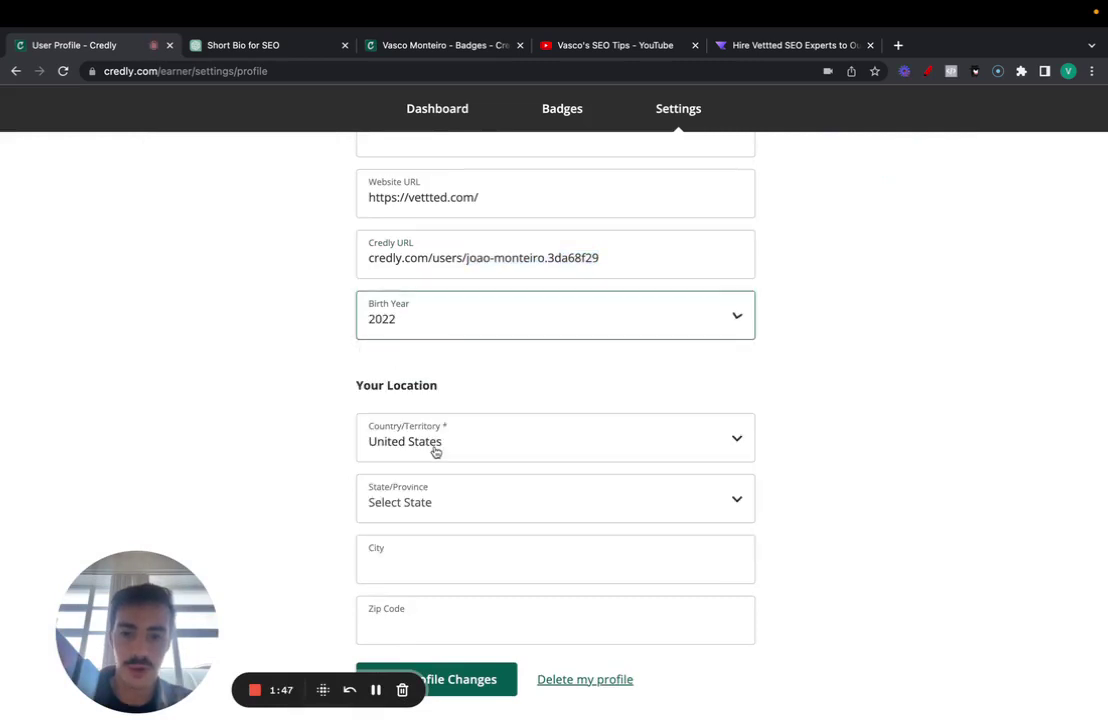
left_click(455, 312)
scroll(458, 469, "down", 10)
scroll(458, 469, "down", 3)
left_click(438, 467)
scroll(289, 482, "down", 2)
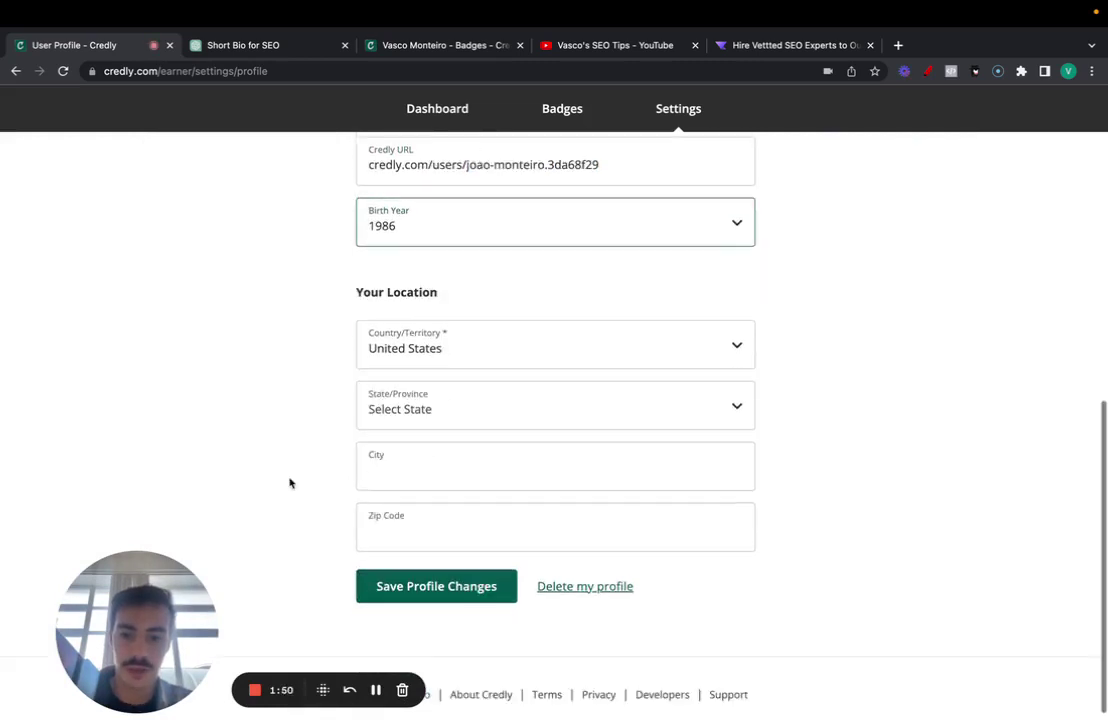
Save the profile changes and reload the public profile page to check them
left_click(447, 455)
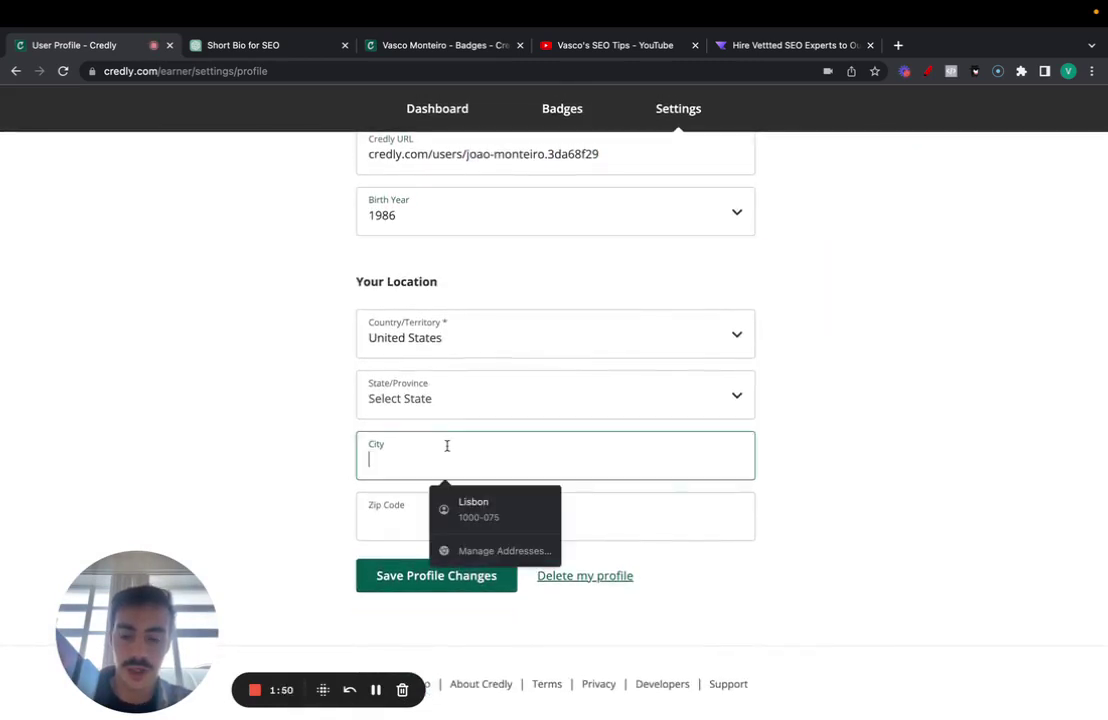
left_click(414, 585)
left_click(252, 44)
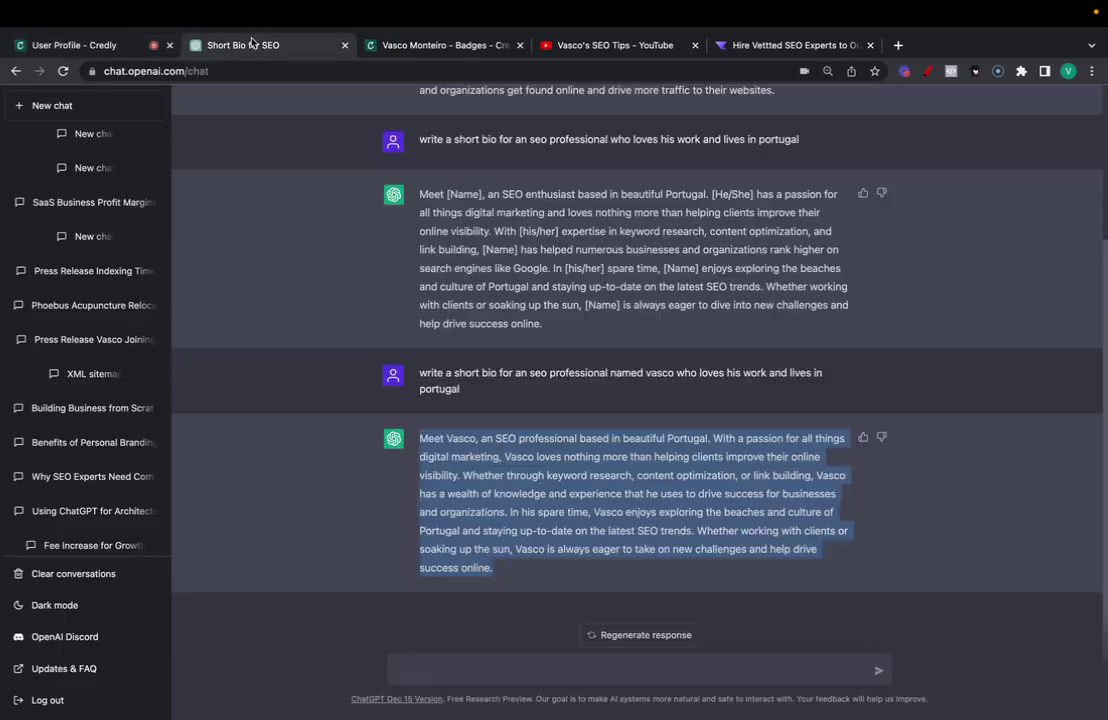
left_click_drag(430, 45, 321, 44)
key("super+r")
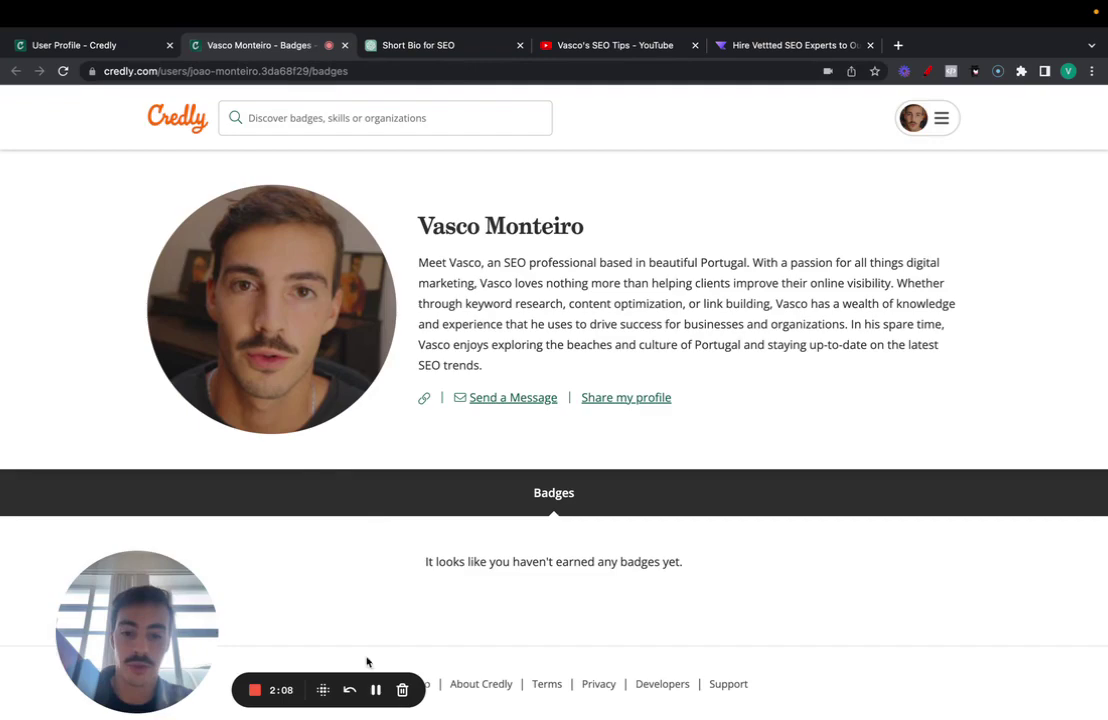
left_click(170, 72)
key("ctrl+Left")
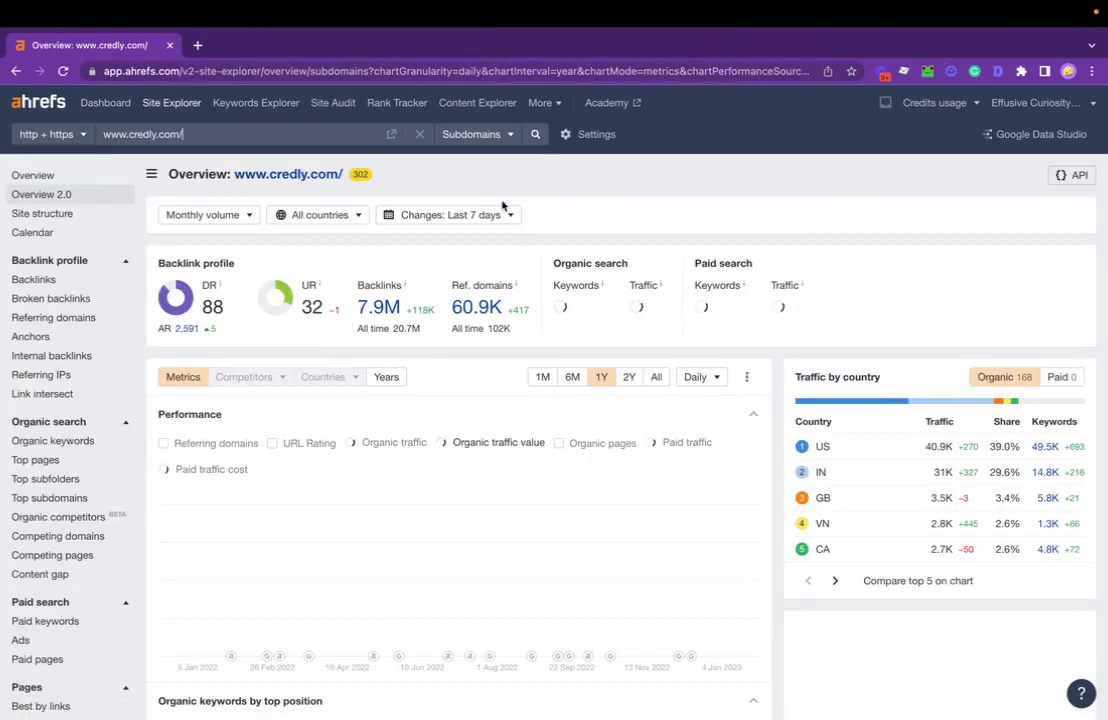
left_click(475, 134)
left_click(475, 163)
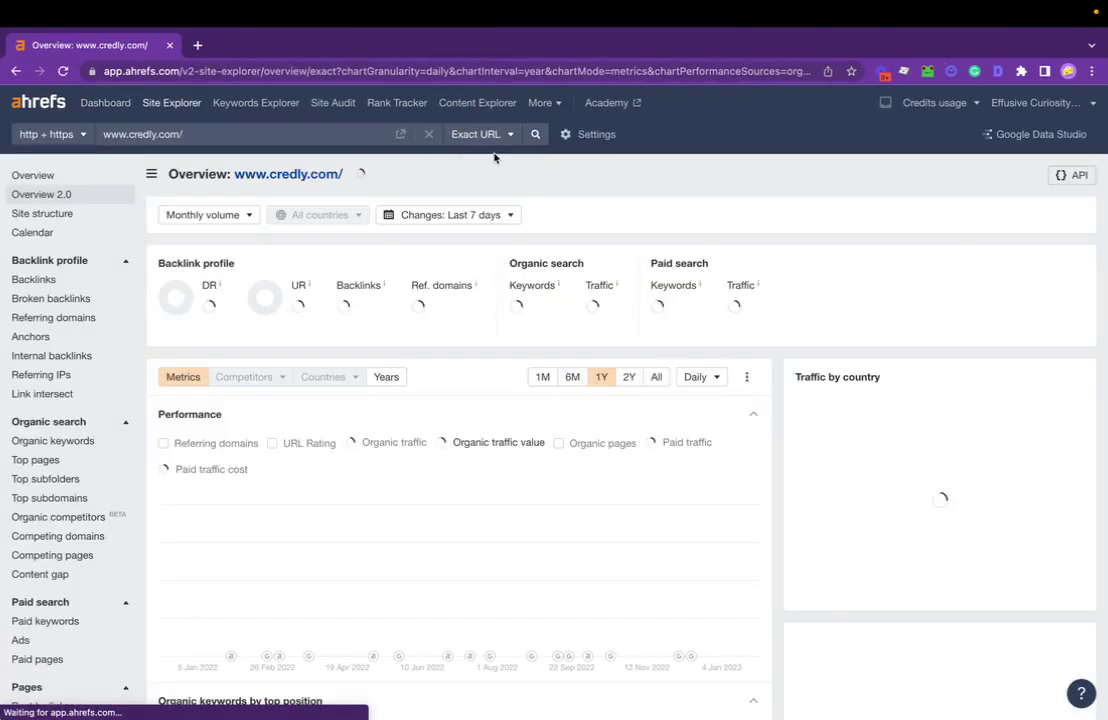
left_click(495, 134)
left_click(495, 262)
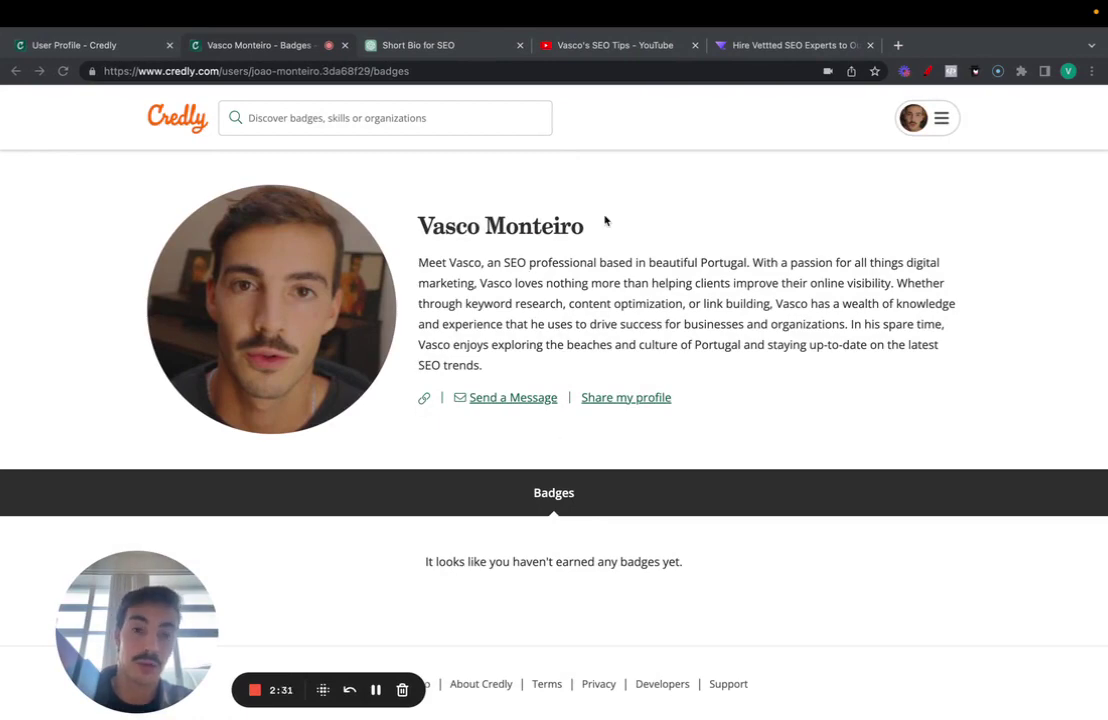
Switch to the Vettted website and look through its home page, including the service categories and Trending Vetted SEO Services
left_click(776, 45)
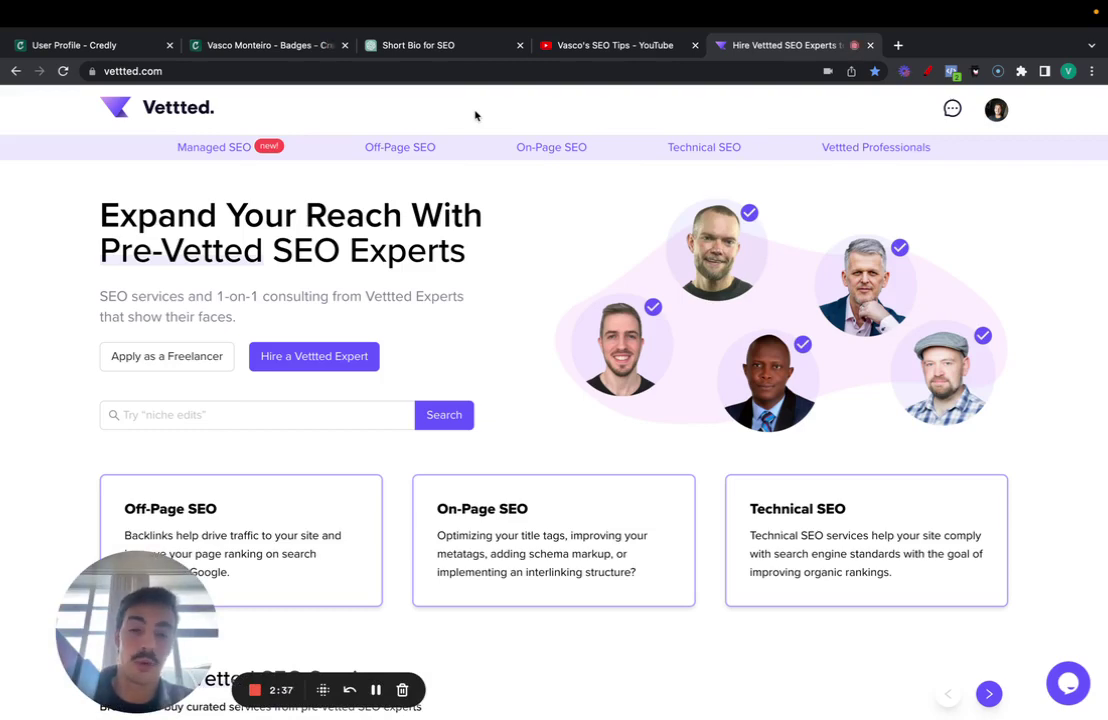
left_click(260, 45)
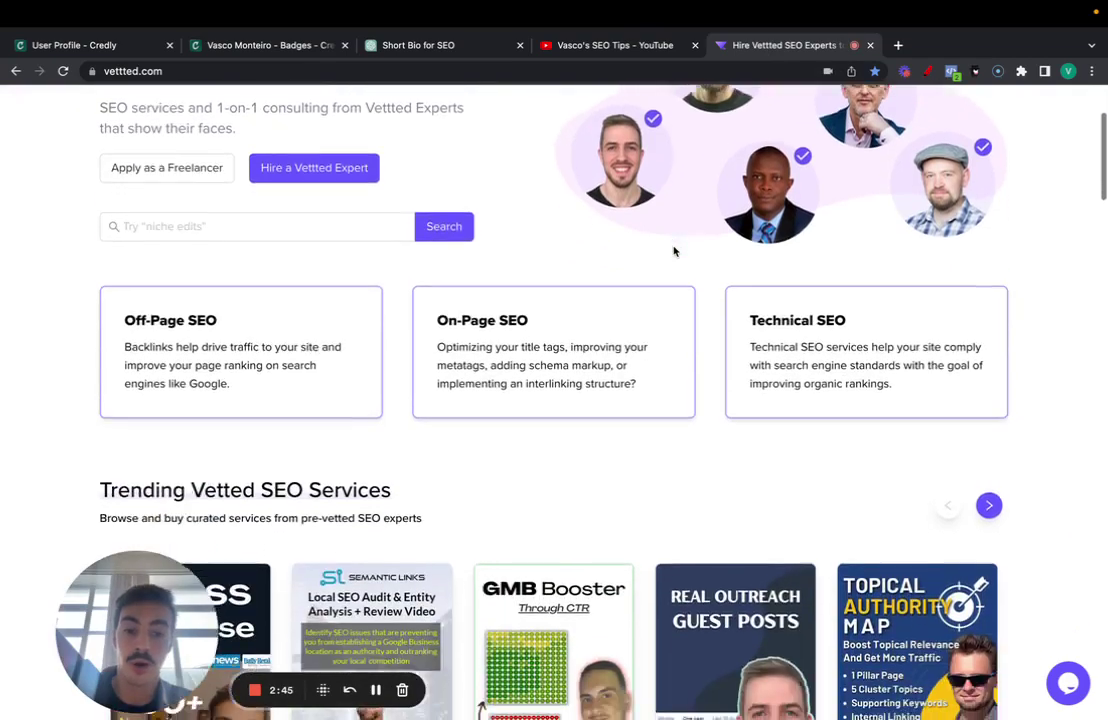
scroll(674, 252, "up", 5)
scroll(674, 252, "up", 3)
scroll(674, 252, "down", 1)
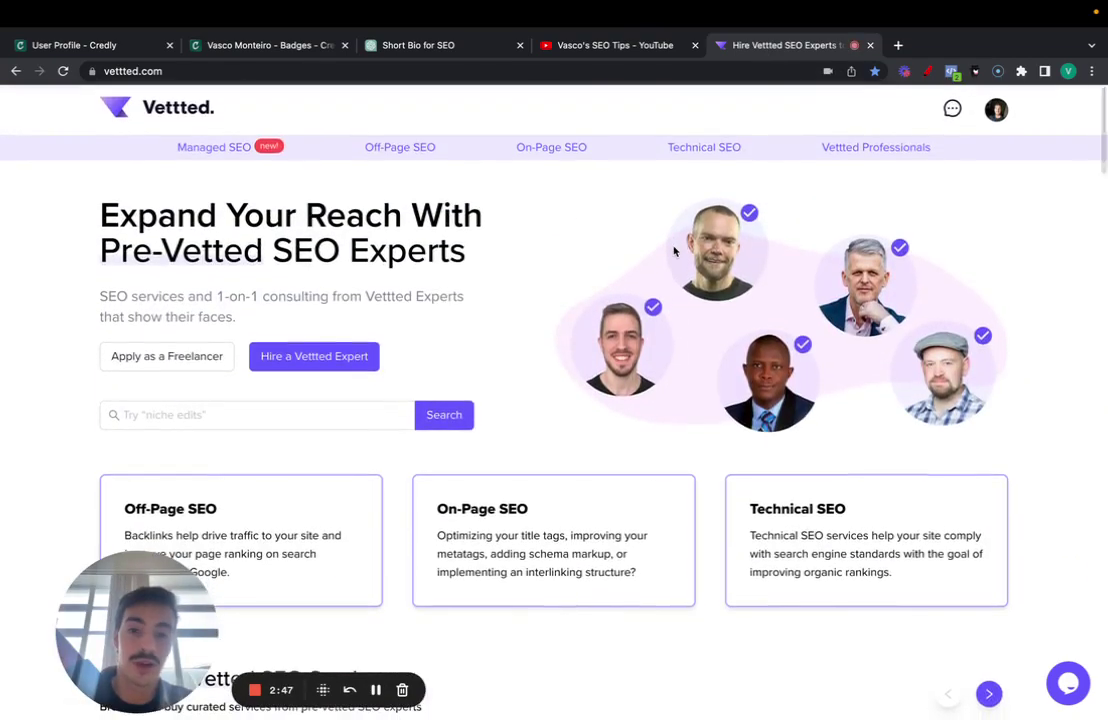
scroll(674, 252, "down", 1)
scroll(674, 252, "down", 1)
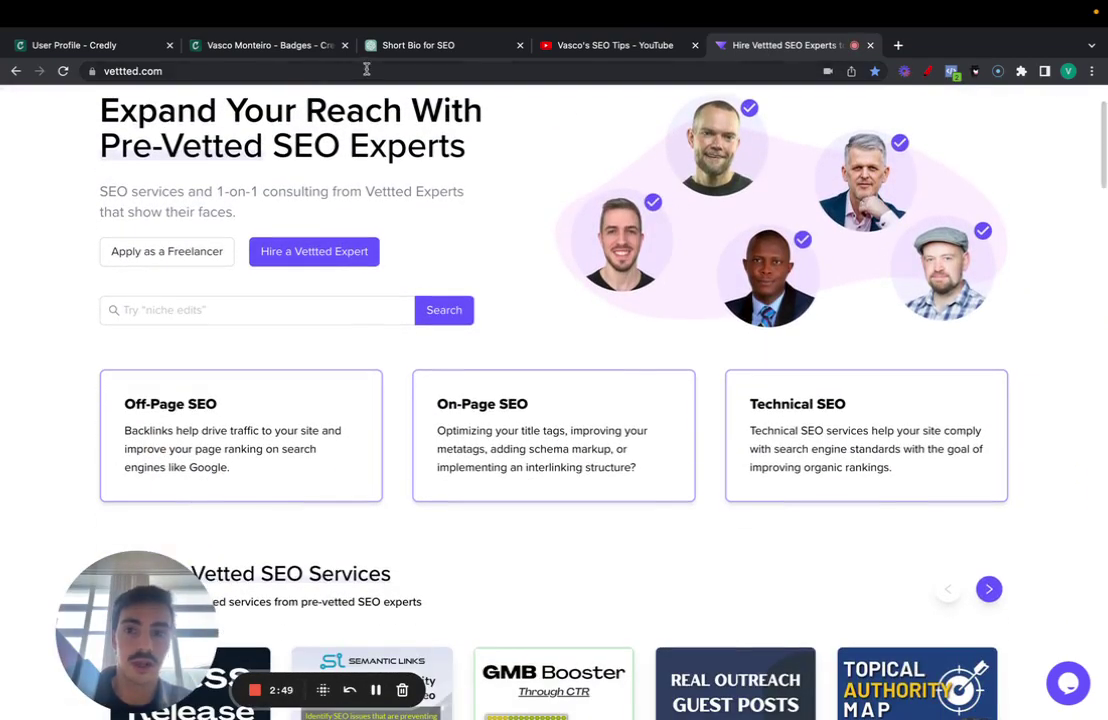
left_click(438, 70)
scroll(613, 148, "up", 1)
scroll(613, 148, "up", 1)
scroll(628, 378, "down", 4)
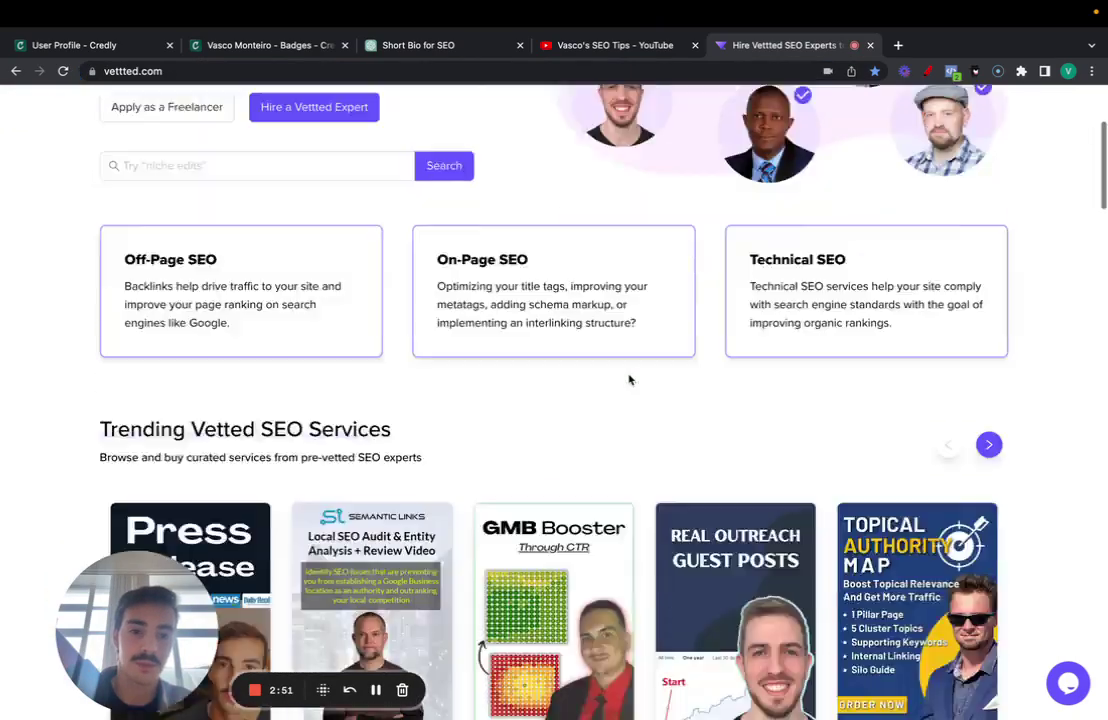
scroll(556, 289, "up", 5)
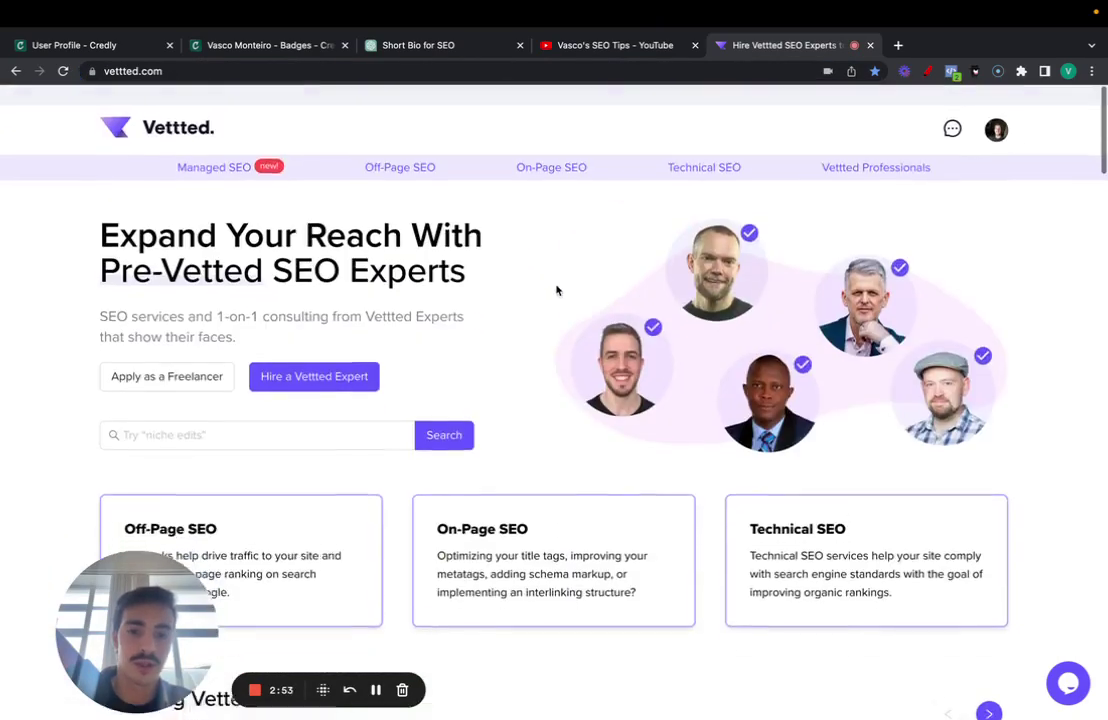
scroll(586, 339, "down", 3)
scroll(453, 388, "down", 2)
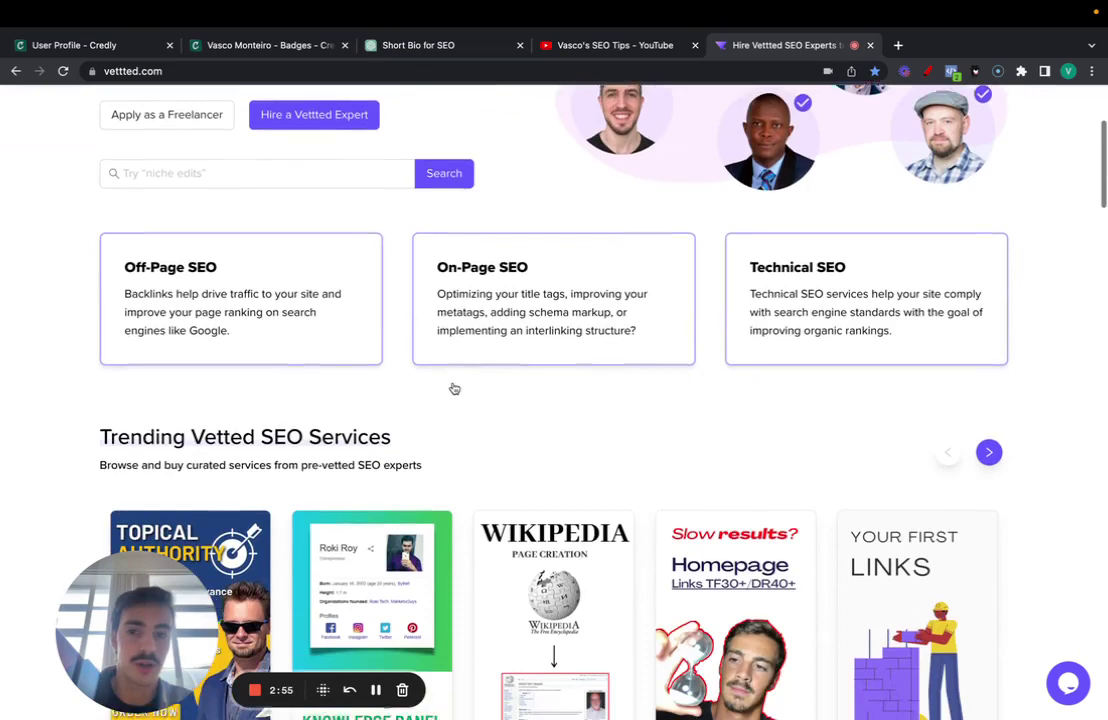
scroll(850, 300, "up", 5)
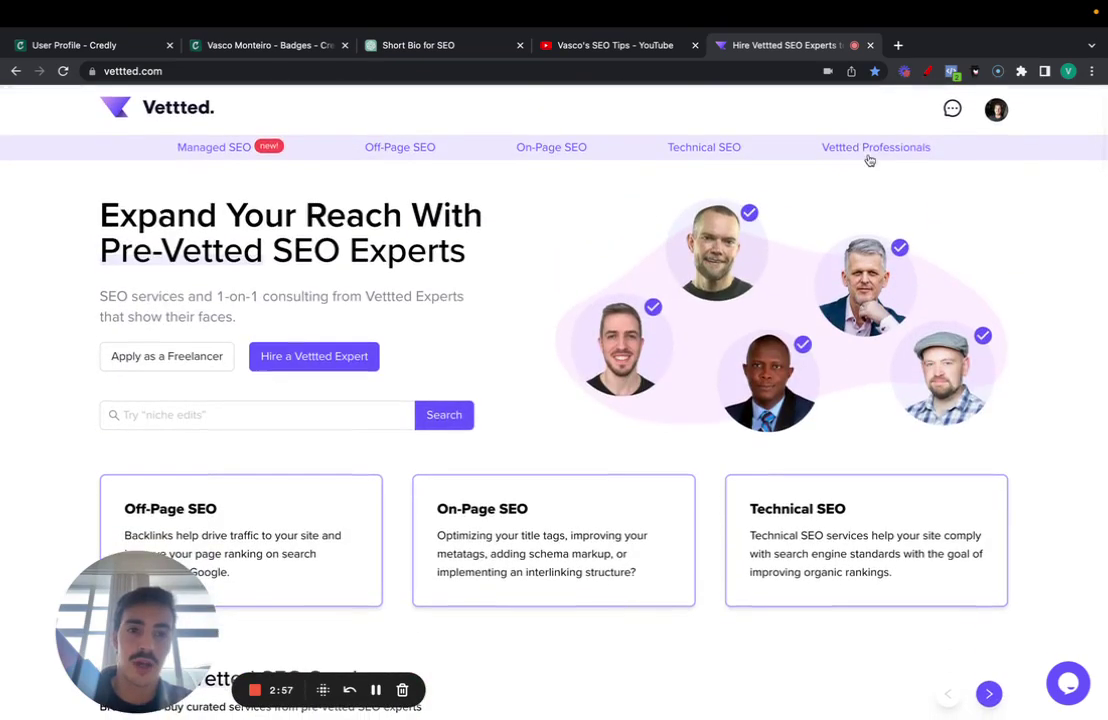
Open the Vettted Professionals list and examine the services on the Semantic Links expert's profile
left_click(683, 330)
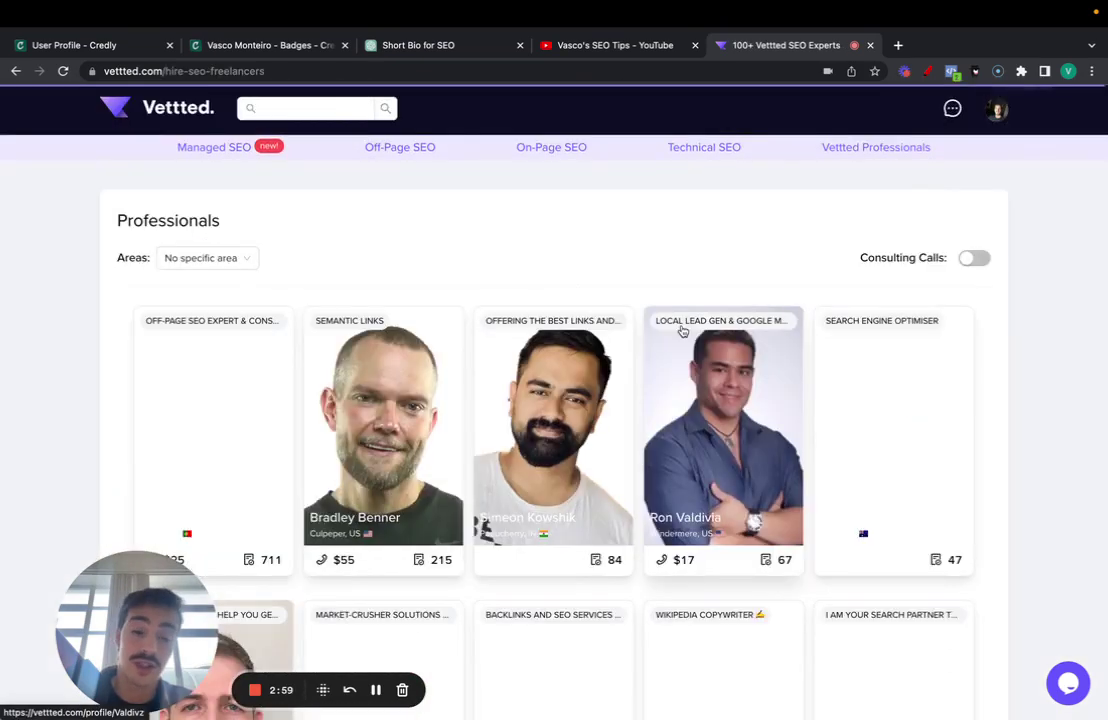
scroll(683, 330, "down", 4)
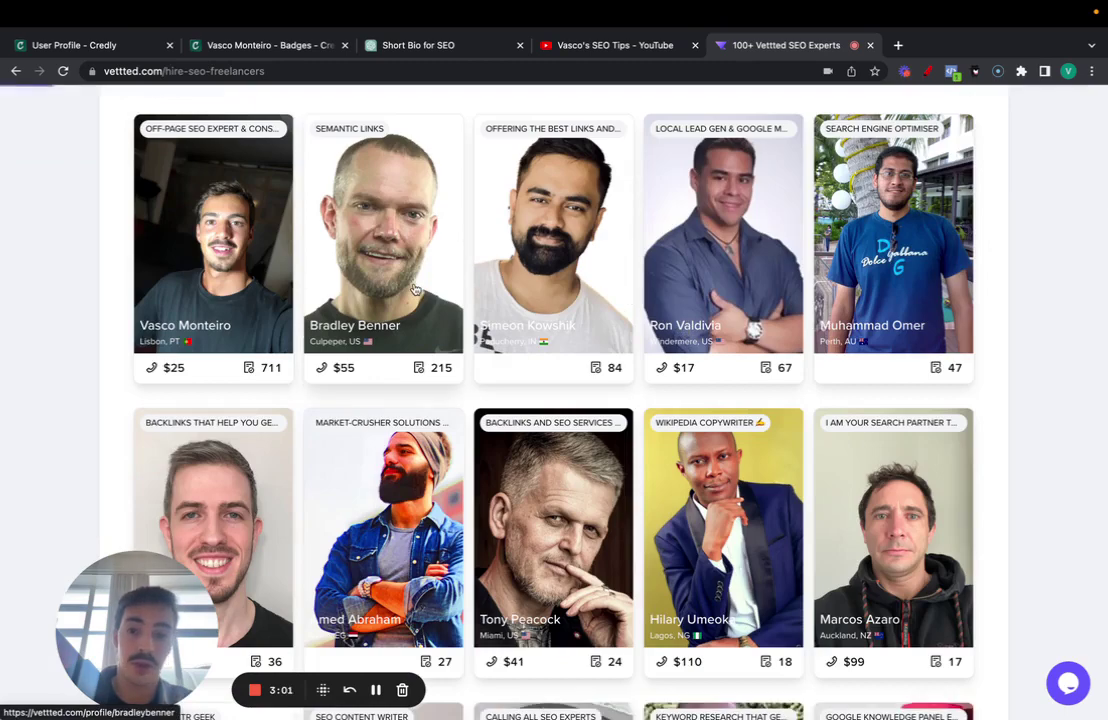
left_click(415, 289)
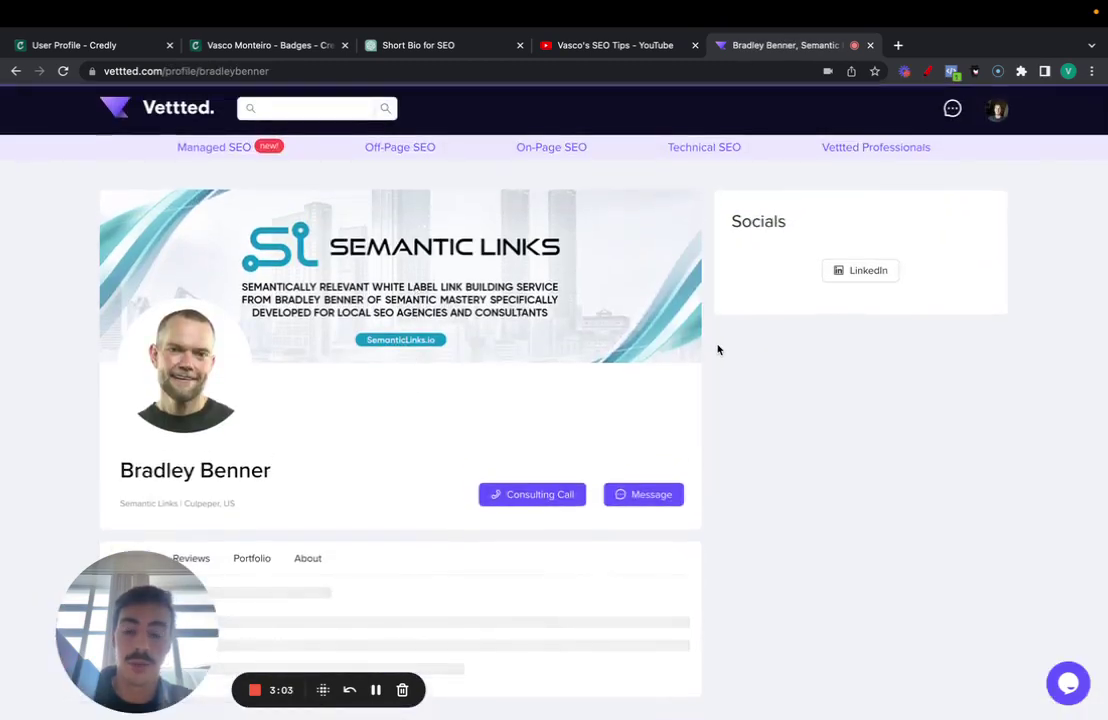
scroll(717, 349, "down", 2)
scroll(717, 349, "down", 8)
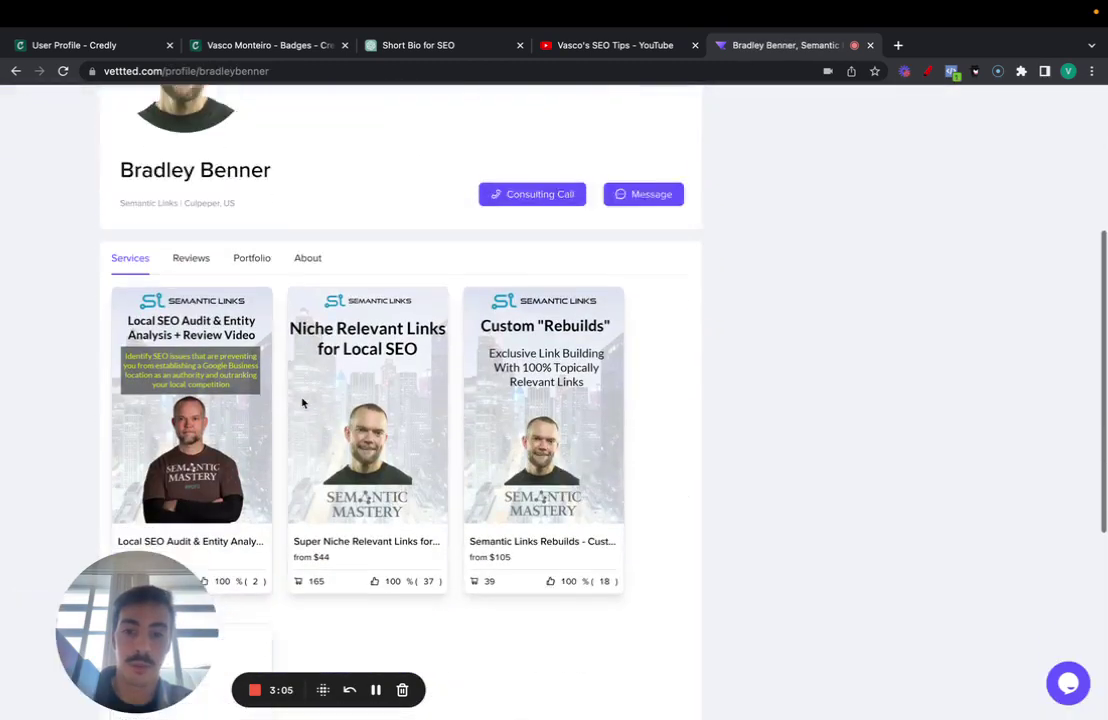
scroll(359, 443, "down", 1)
scroll(359, 440, "up", 10)
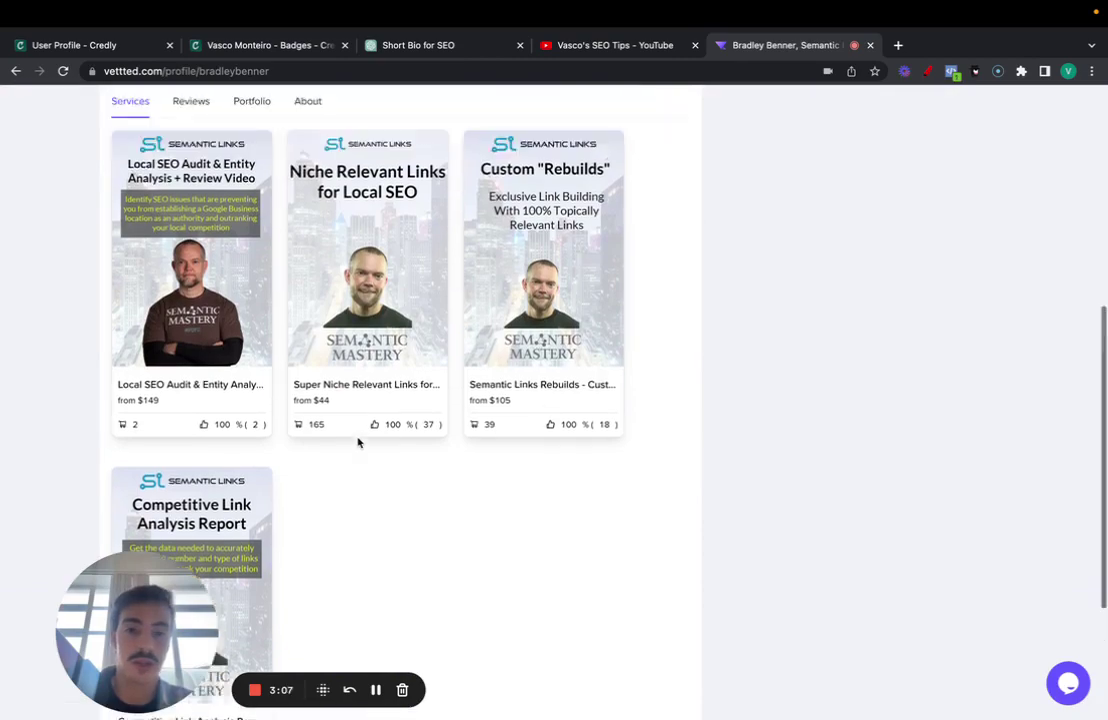
View the Semantic Links expert's consulting call booking form, close it without booking and return to the Vettted home page
left_click(545, 500)
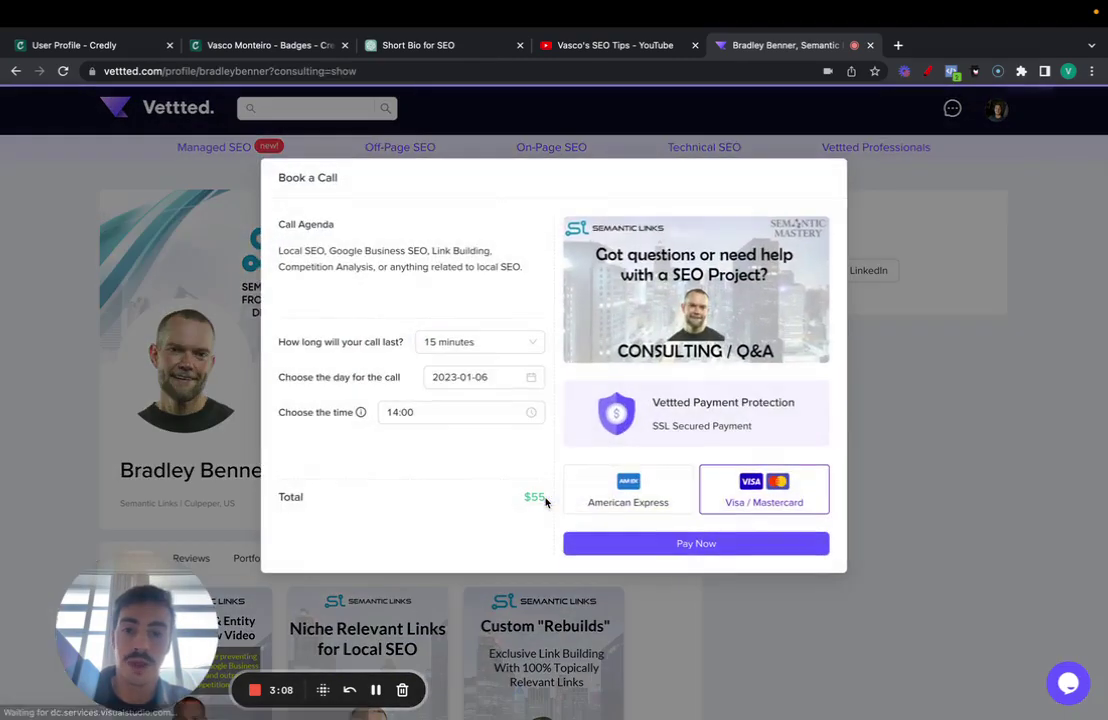
left_click(506, 350)
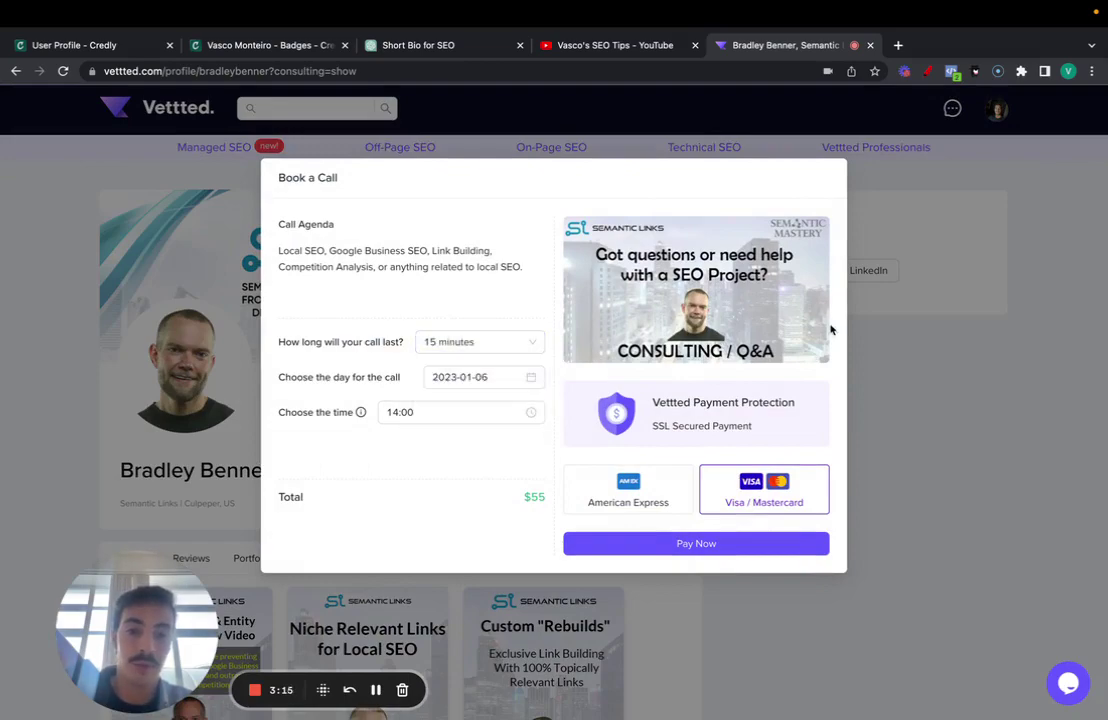
left_click(850, 238)
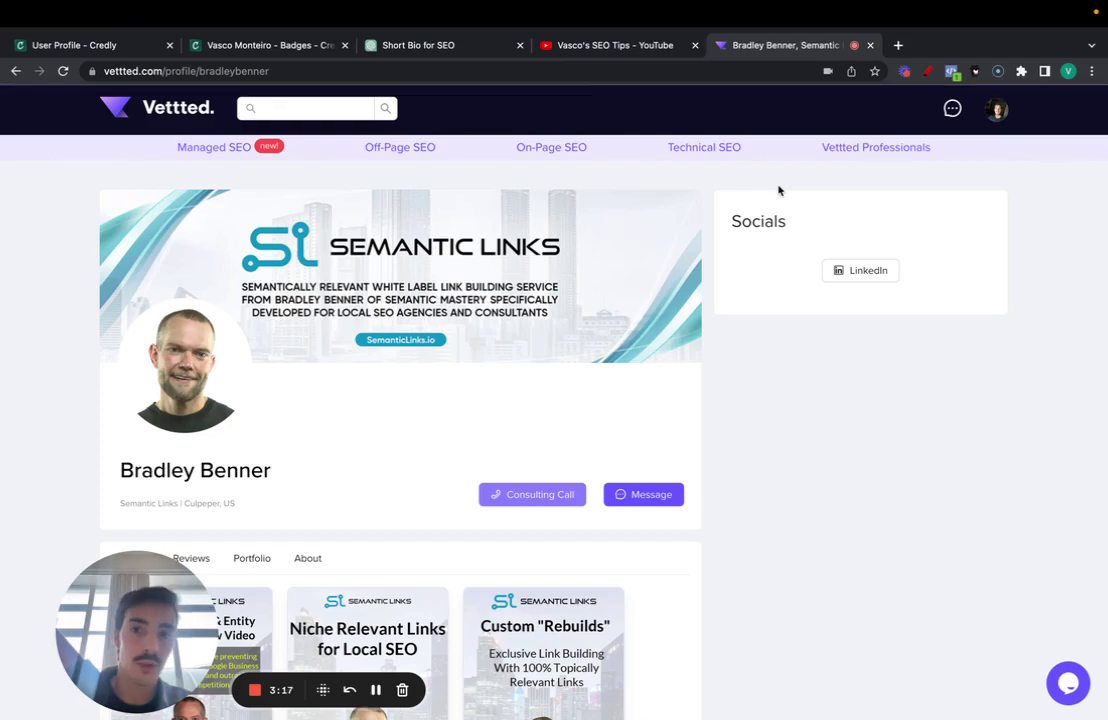
left_click(182, 117)
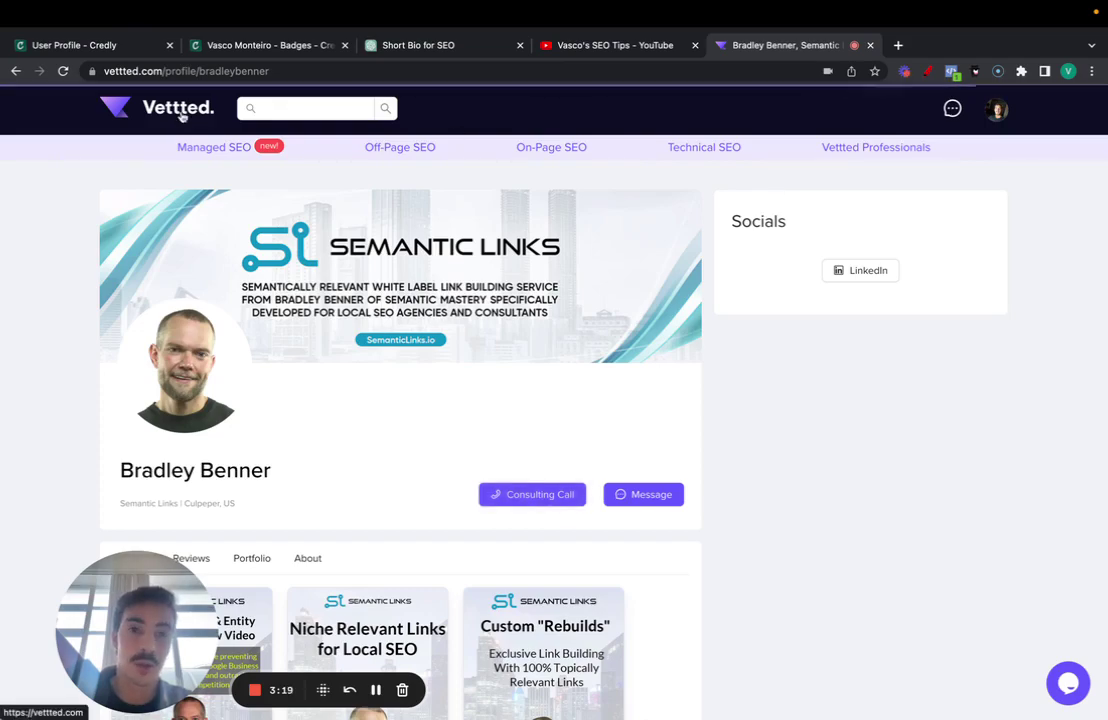
left_click(180, 110)
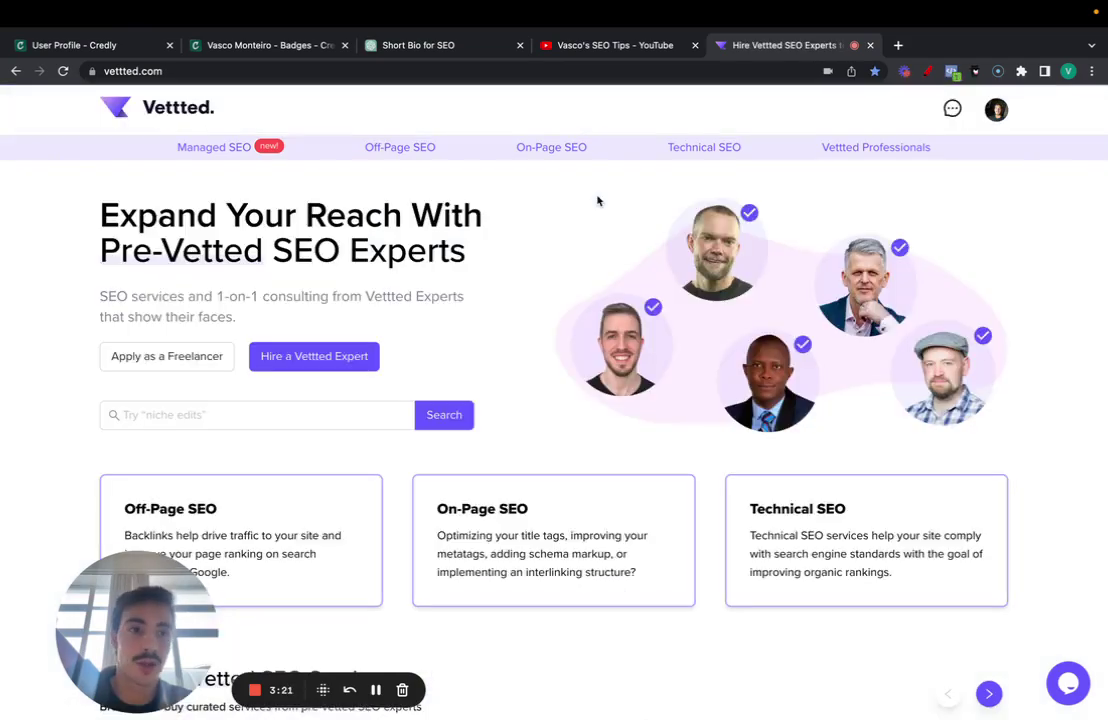